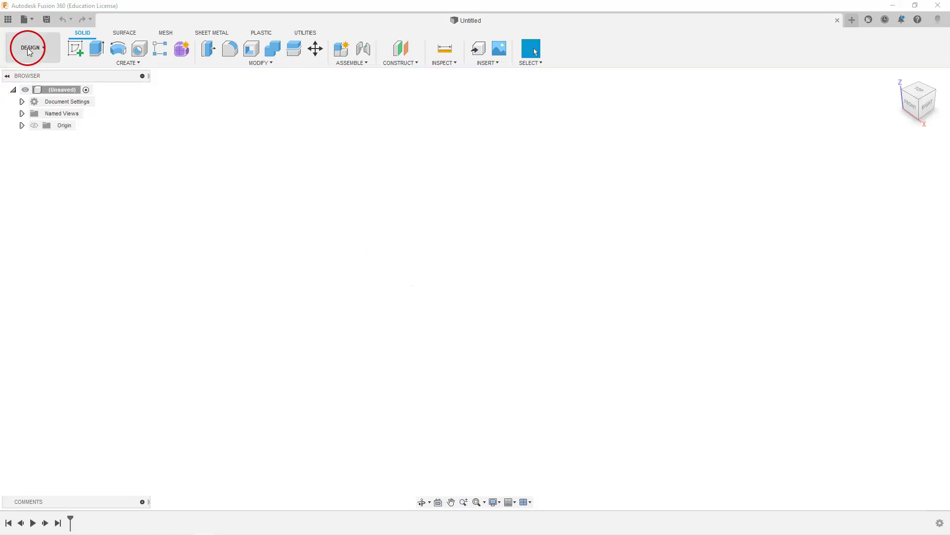
Create a new design and save it as Assembly Demonstration in the Tutorials > Assemblies folder
{"action": "left_click", "coordinate": [34, 20]}
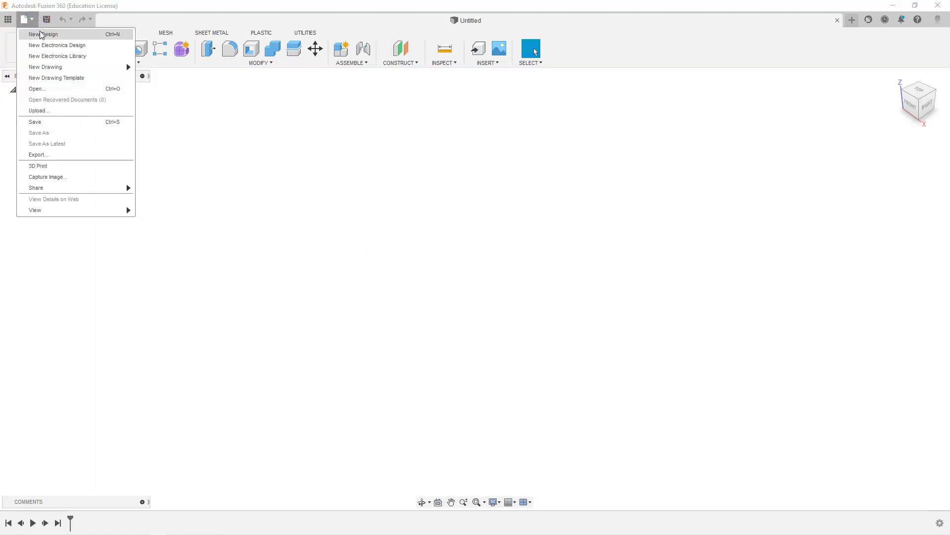
{"action": "left_click", "coordinate": [40, 33]}
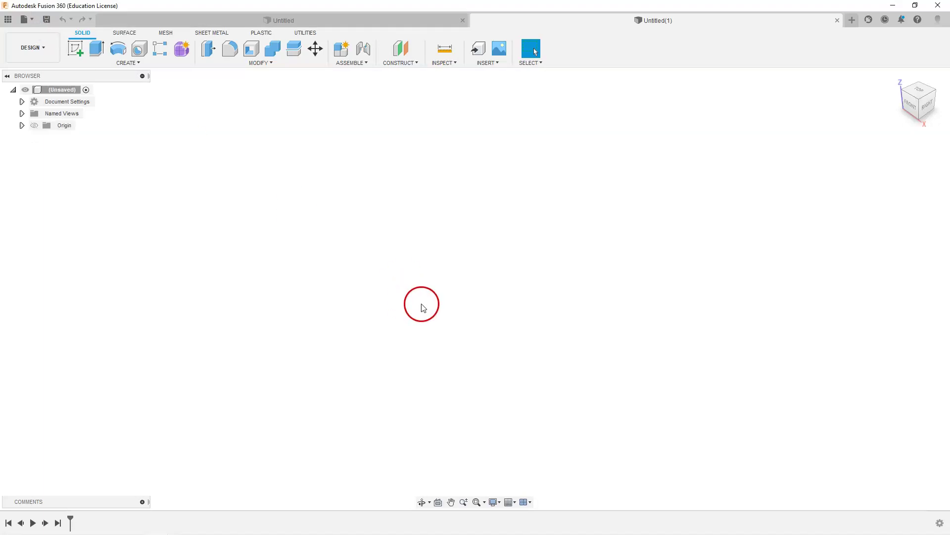
{"action": "left_click", "coordinate": [47, 20]}
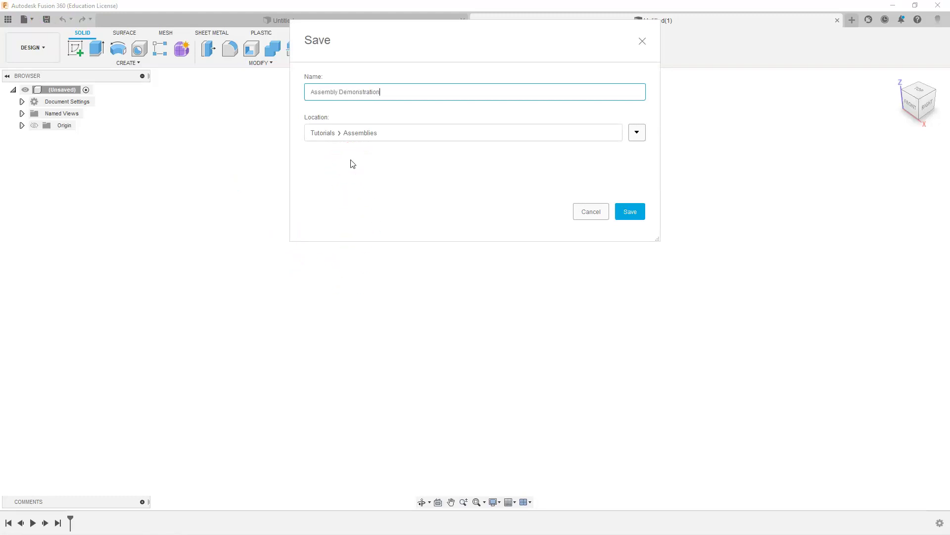
{"action": "left_click", "coordinate": [637, 132]}
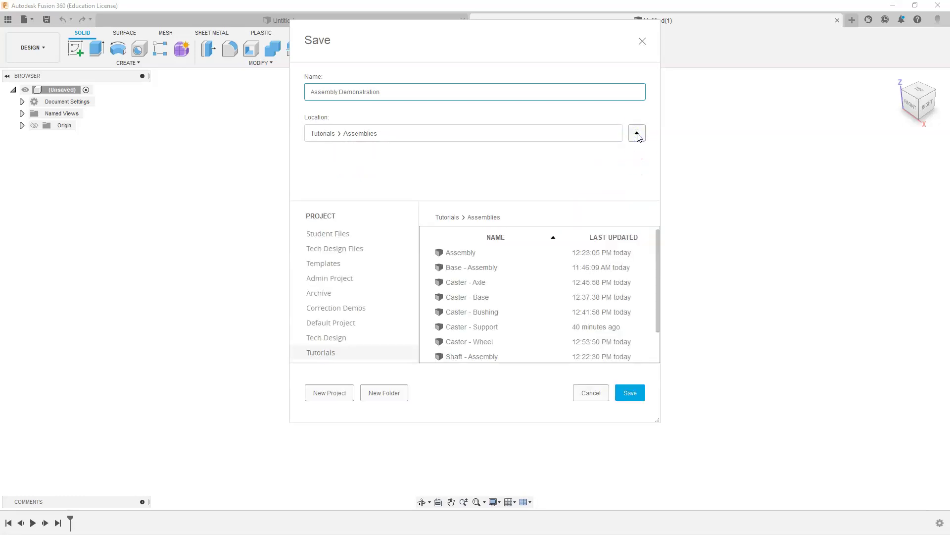
{"action": "left_click", "coordinate": [637, 134]}
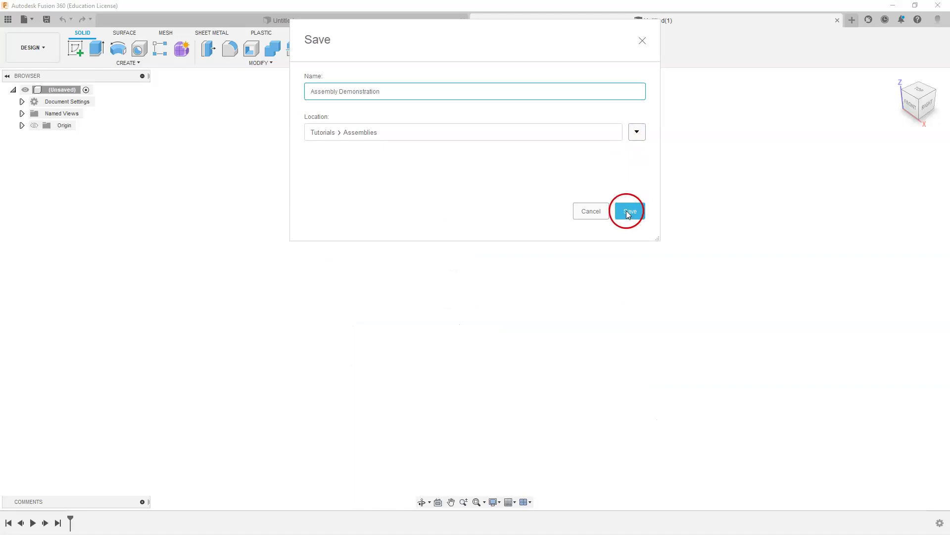
{"action": "left_click", "coordinate": [627, 211]}
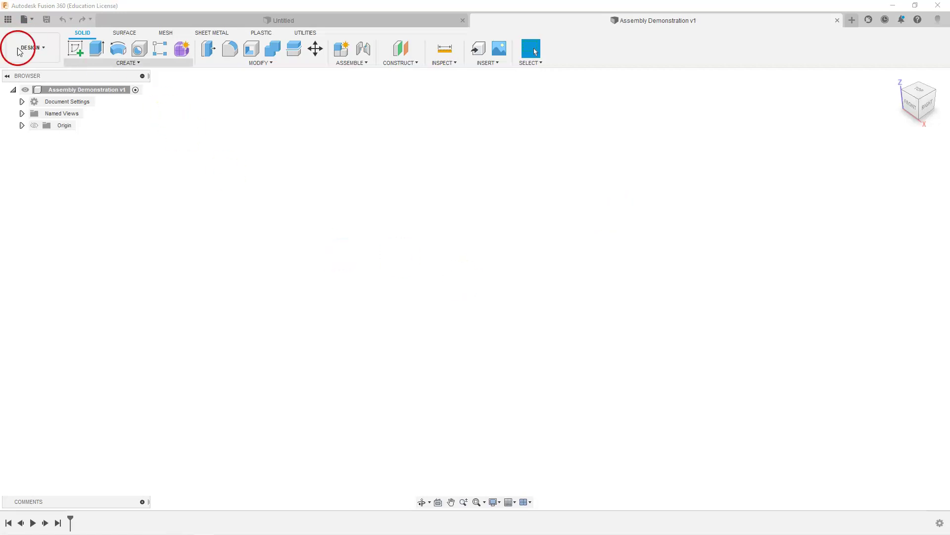
Insert the Caster - Base part from the Assemblies project folder into the current design
{"action": "left_click", "coordinate": [9, 20]}
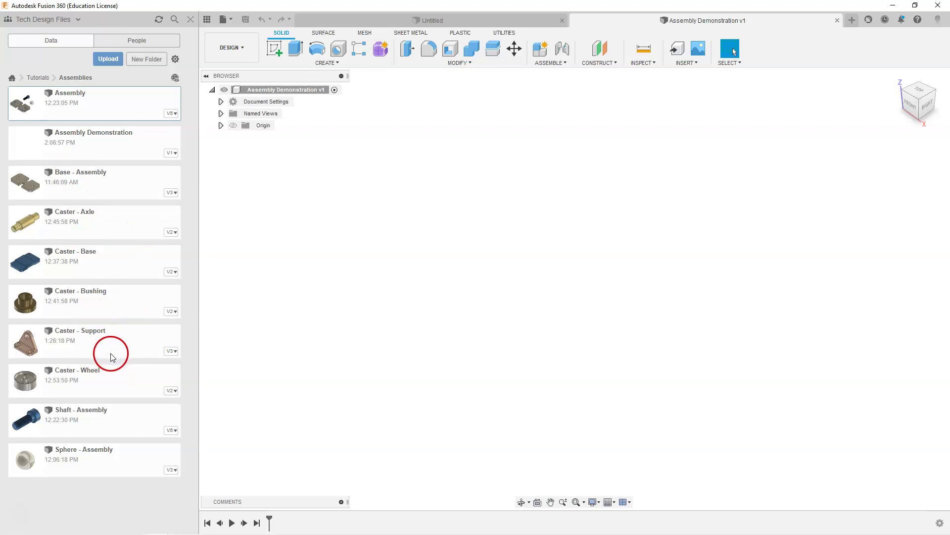
{"action": "right_click", "coordinate": [72, 220]}
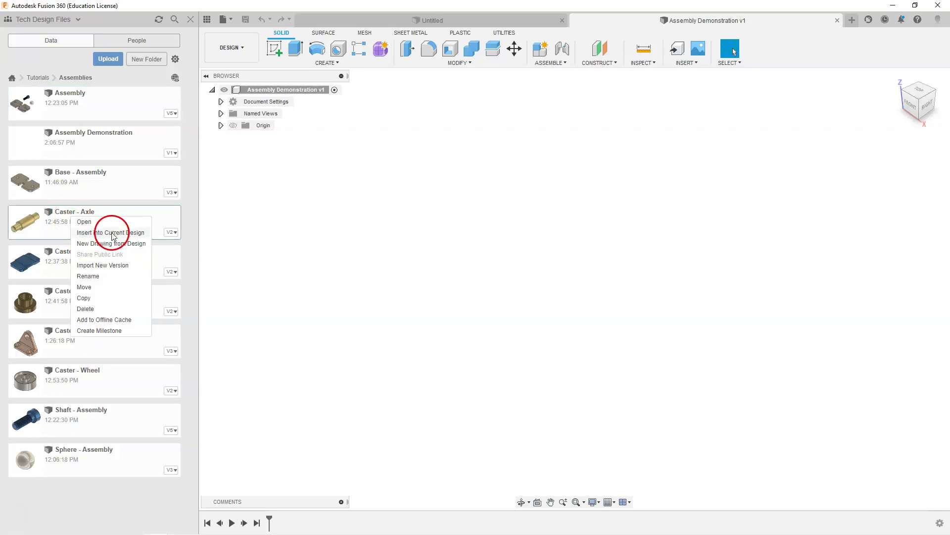
{"action": "left_click", "coordinate": [96, 231]}
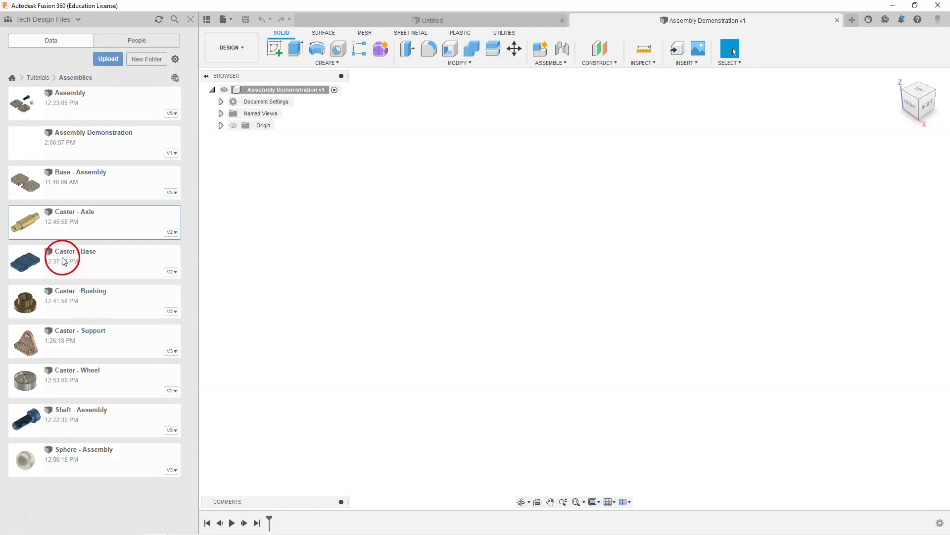
{"action": "left_click_drag", "start_coordinate": [60, 258], "coordinate": [471, 265]}
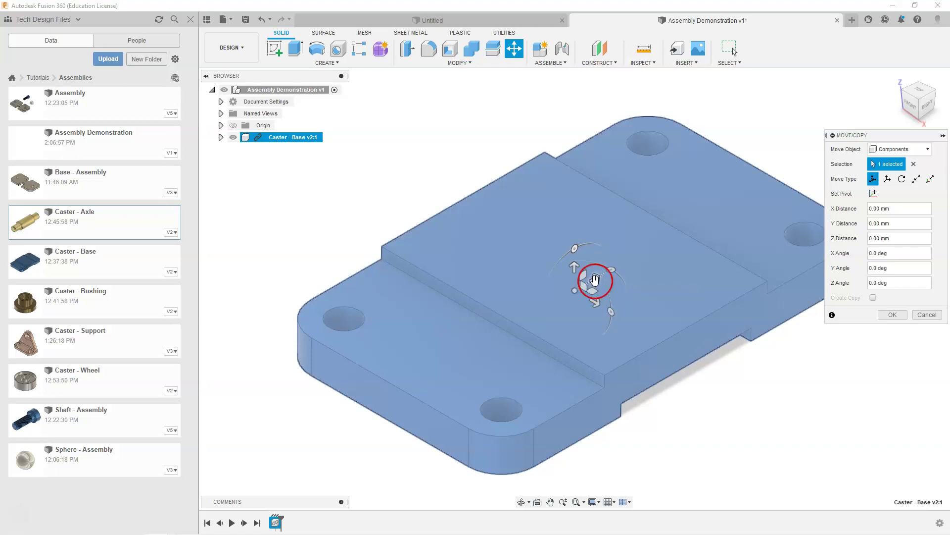
Examine the move and rotation handles on the base and the Translate, Rotate and Point to Point move types, ending on Free Move
{"action": "mouse_move", "coordinate": [597, 302]}
{"action": "left_mouse_down"}
{"action": "mouse_move", "coordinate": [619, 316]}
{"action": "mouse_move", "coordinate": [583, 296]}
{"action": "left_mouse_up"}
{"action": "left_click", "coordinate": [586, 256]}
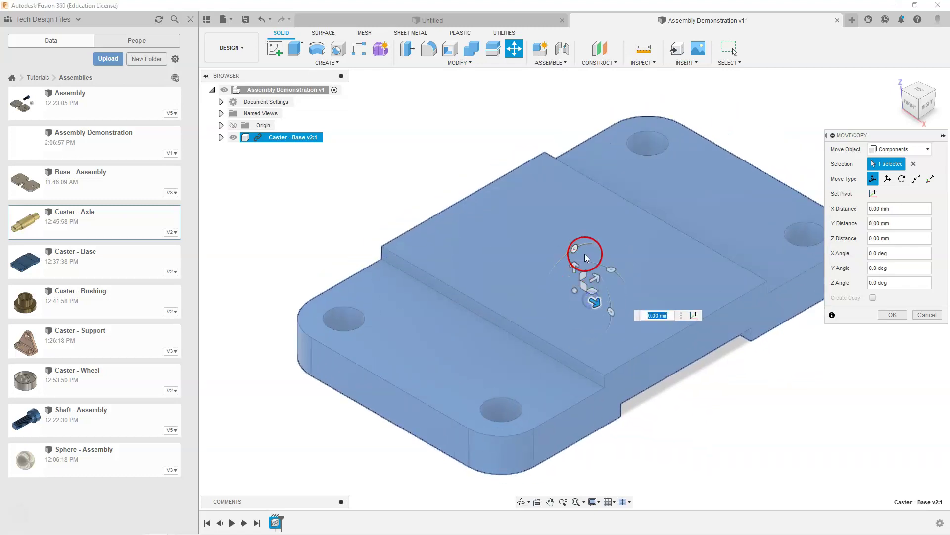
{"action": "mouse_move", "coordinate": [612, 267]}
{"action": "left_mouse_down"}
{"action": "mouse_move", "coordinate": [622, 295]}
{"action": "mouse_move", "coordinate": [617, 268]}
{"action": "left_mouse_up"}
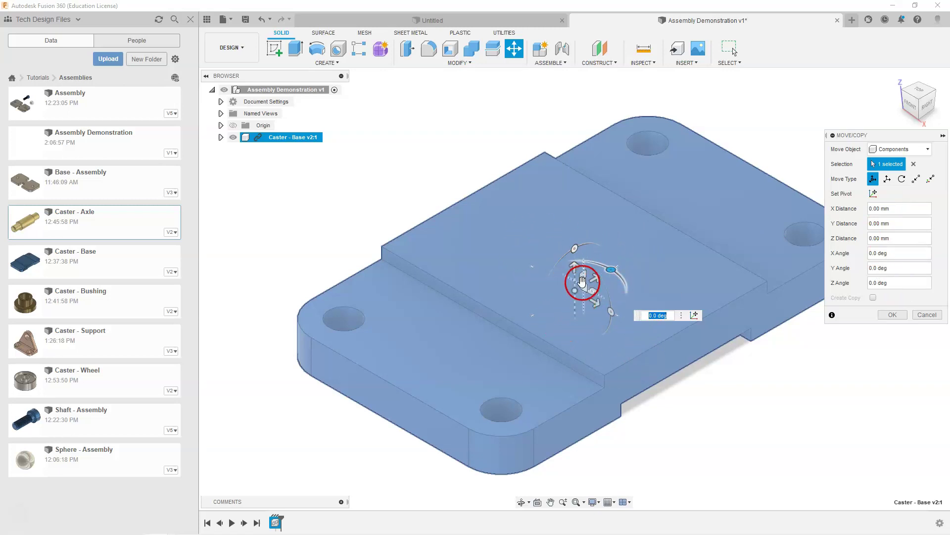
{"action": "left_click", "coordinate": [887, 179]}
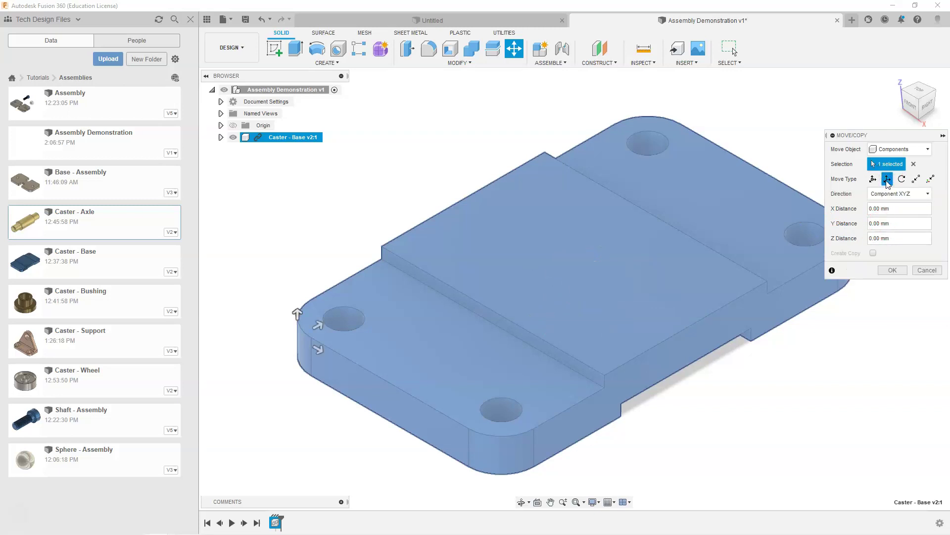
{"action": "left_click", "coordinate": [901, 181]}
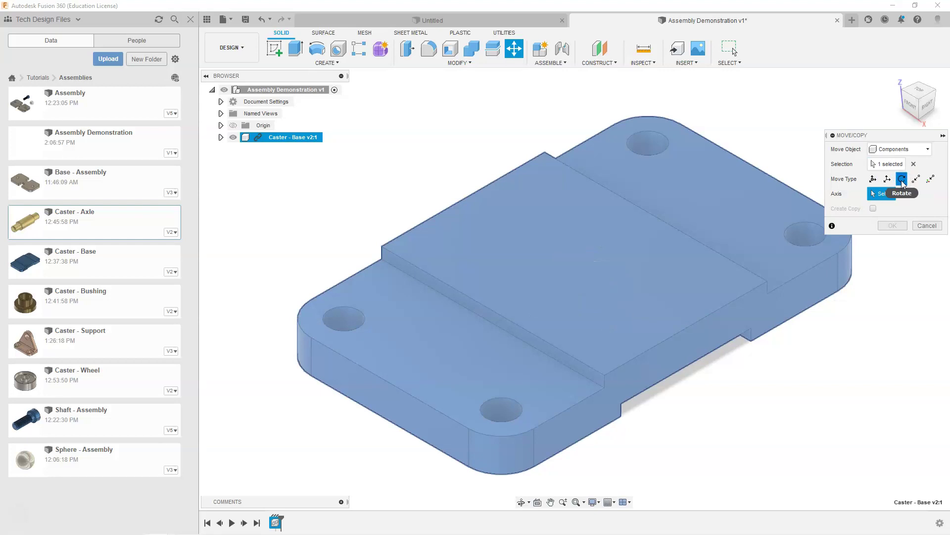
{"action": "left_click", "coordinate": [915, 181]}
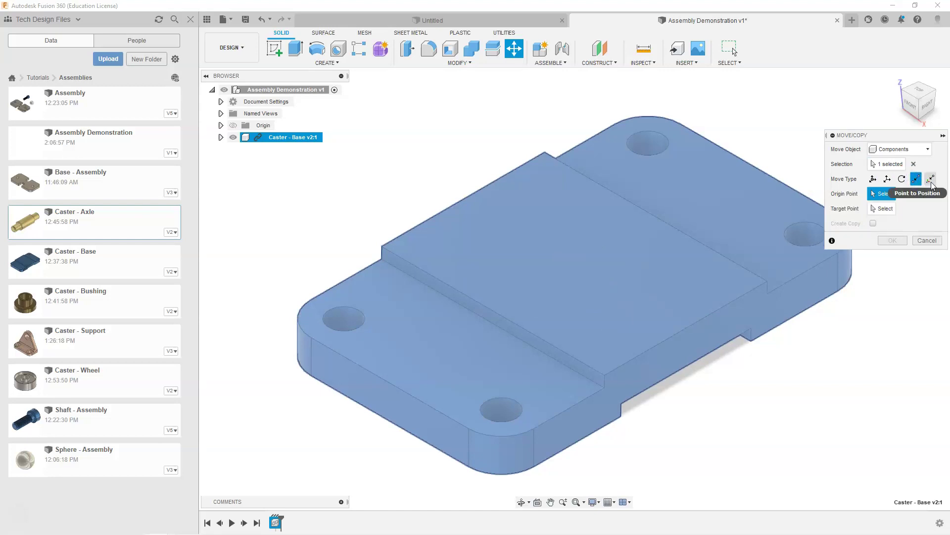
{"action": "left_click", "coordinate": [874, 179]}
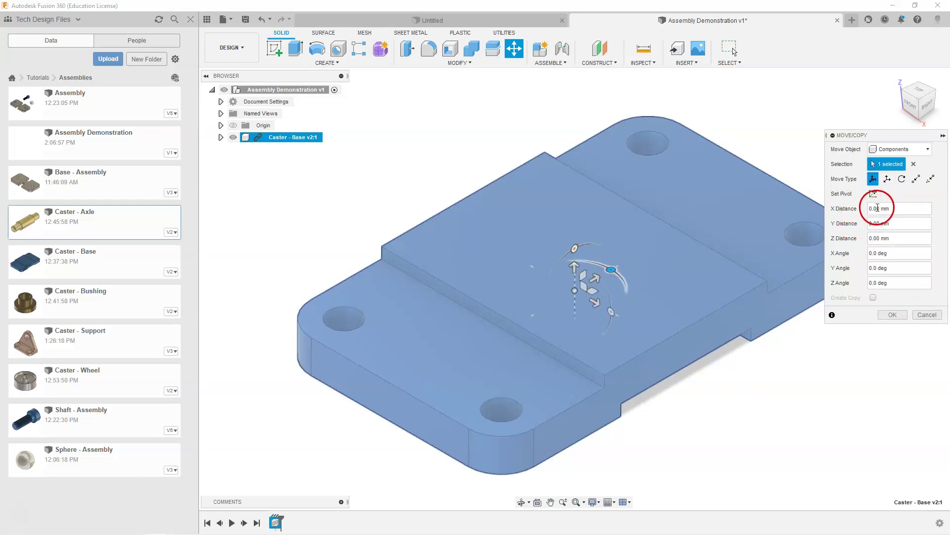
Accept the placement of the Caster - Base component at its inserted position, keeping Components as the move object
{"action": "left_click", "coordinate": [890, 315]}
{"action": "left_click_drag", "start_coordinate": [891, 316], "coordinate": [913, 155]}
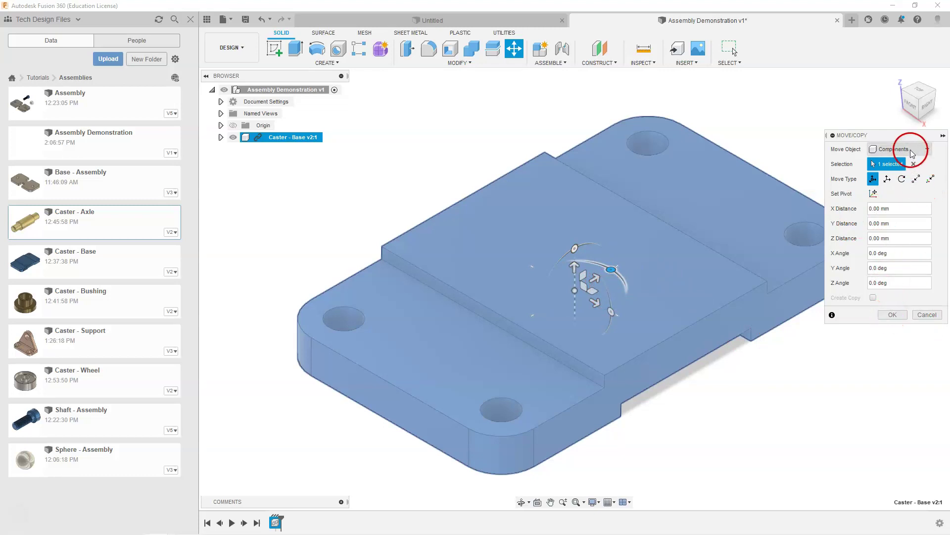
{"action": "left_click", "coordinate": [911, 152]}
{"action": "left_click", "coordinate": [891, 151]}
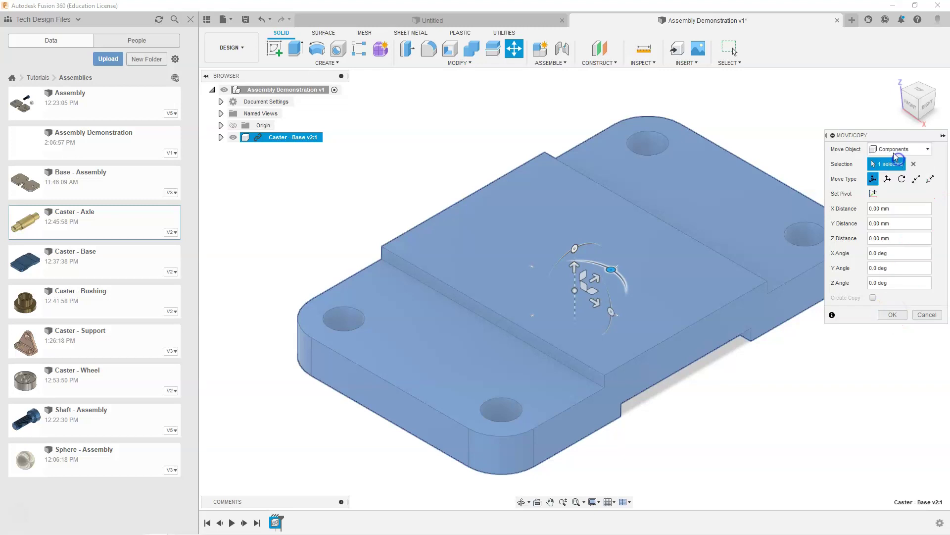
{"action": "left_click", "coordinate": [891, 315]}
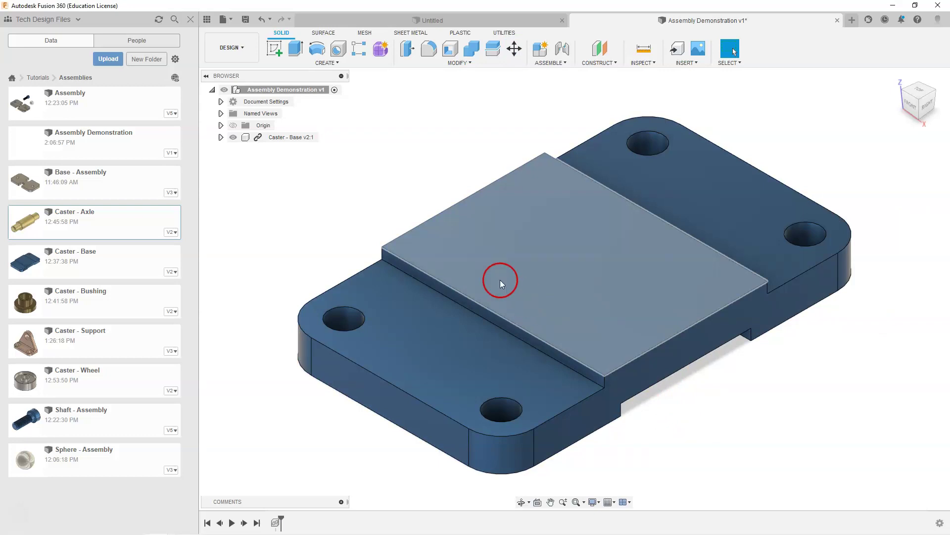
Examine the Caster - Base component's assembly contexts, sketches and bodies in the browser tree
{"action": "left_click", "coordinate": [220, 138]}
{"action": "left_click", "coordinate": [229, 185]}
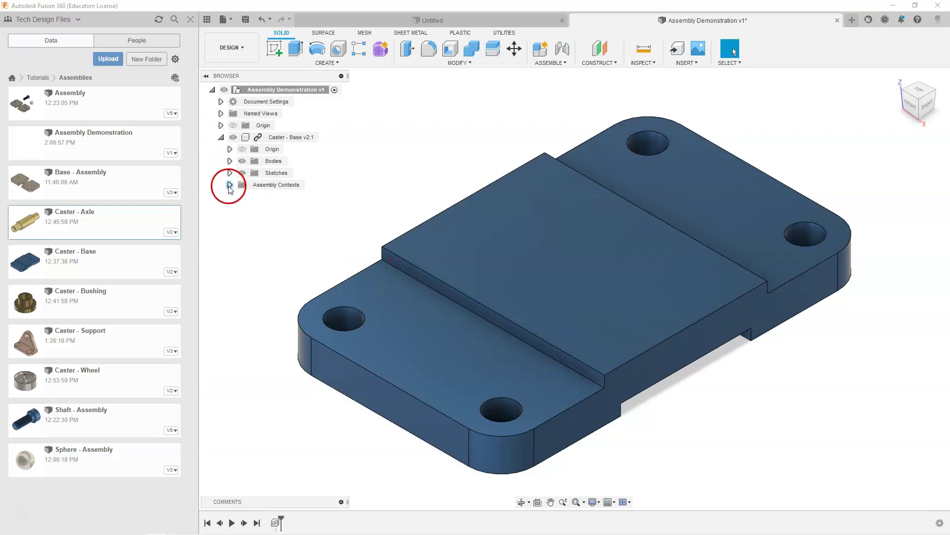
{"action": "left_click", "coordinate": [229, 185]}
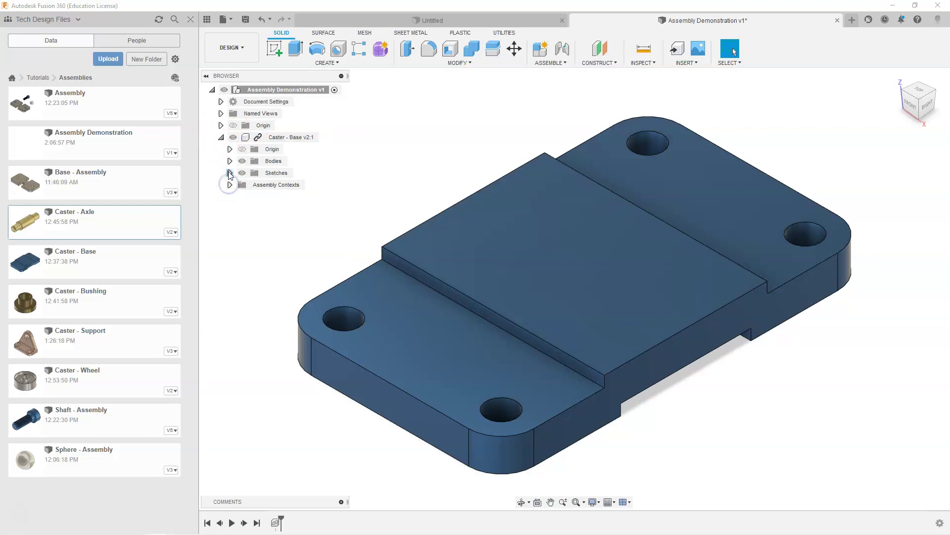
{"action": "left_click", "coordinate": [230, 173]}
{"action": "left_click", "coordinate": [230, 174]}
{"action": "left_click", "coordinate": [230, 161]}
{"action": "left_click", "coordinate": [230, 161]}
{"action": "left_click", "coordinate": [222, 138]}
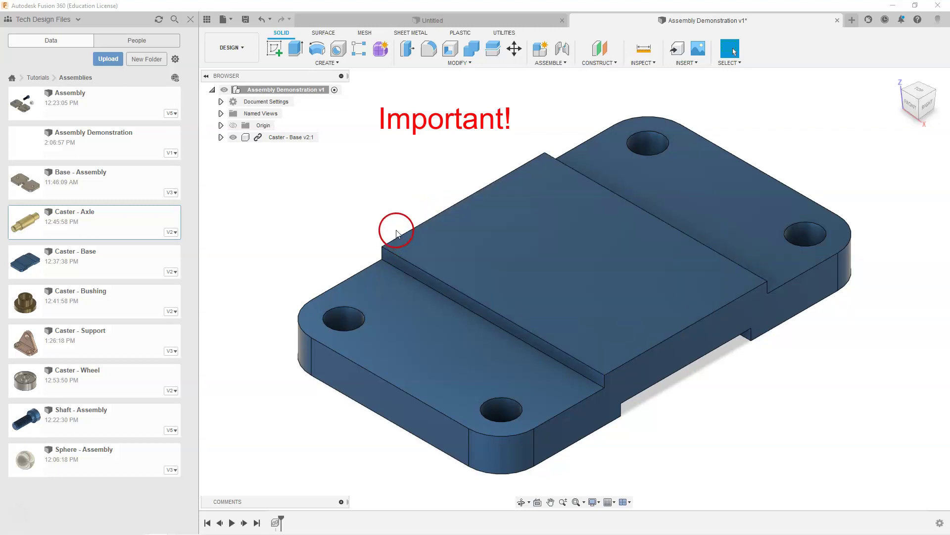
Try grounding the Caster - Base component, and undo the grounding
{"action": "right_click", "coordinate": [272, 139]}
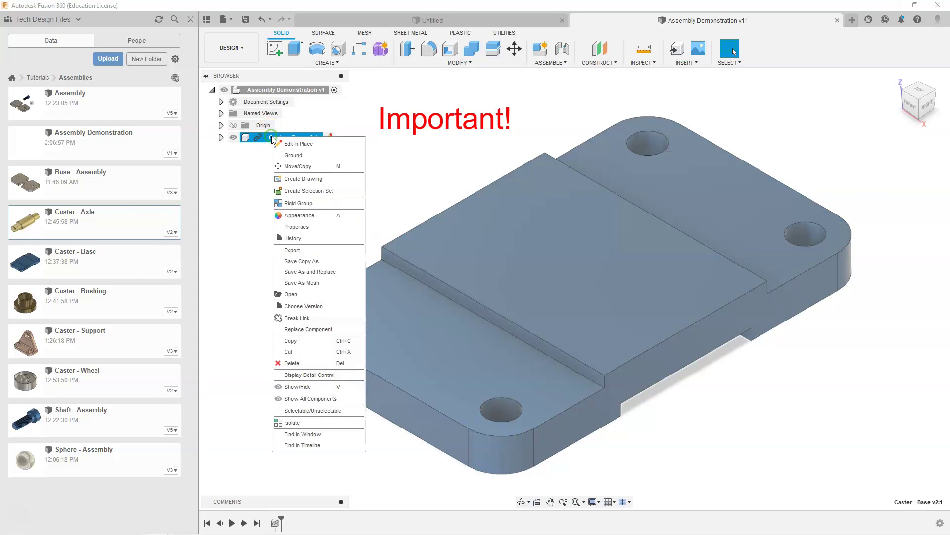
{"action": "left_click", "coordinate": [299, 156]}
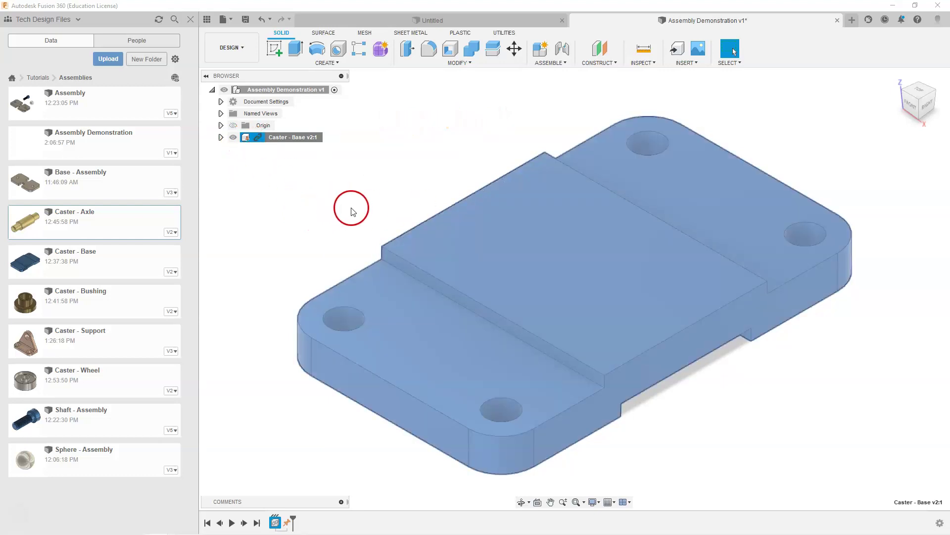
{"action": "key", "text": "ctrl+z"}
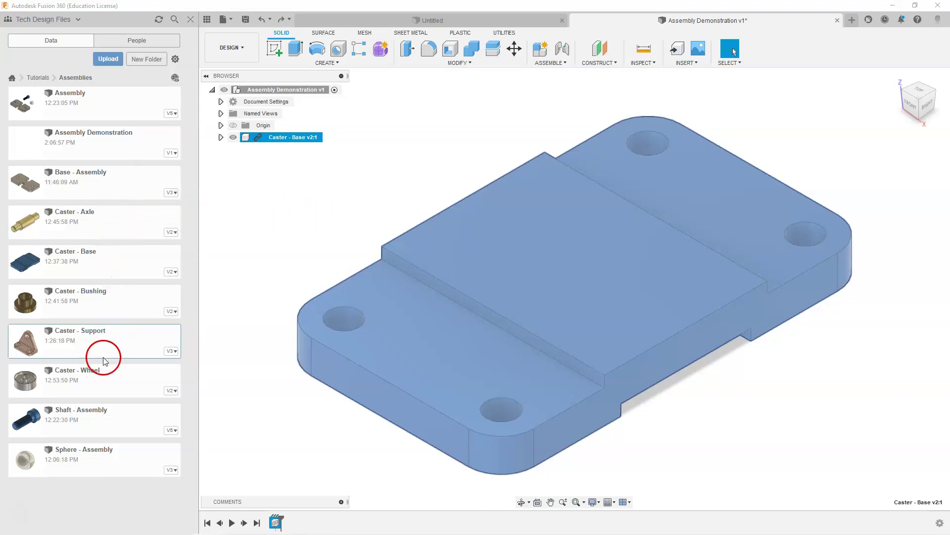
Insert the Caster - Support part and place it behind the base, moved 135 mm along Y
{"action": "scroll", "coordinate": [500, 301], "scroll_direction": "down", "scroll_amount": 1}
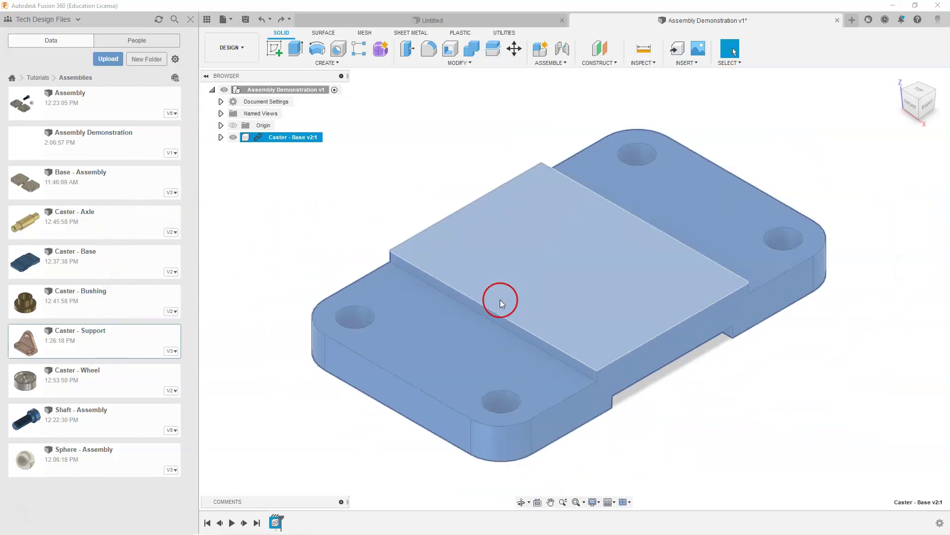
{"action": "scroll", "coordinate": [500, 300], "scroll_direction": "down", "scroll_amount": 3}
{"action": "left_click", "coordinate": [376, 252]}
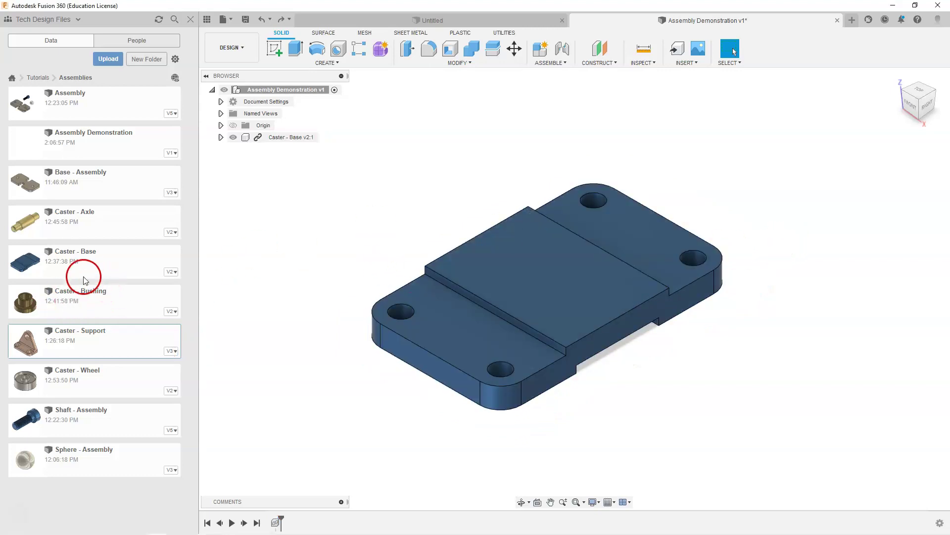
{"action": "left_click_drag", "start_coordinate": [61, 338], "coordinate": [713, 158]}
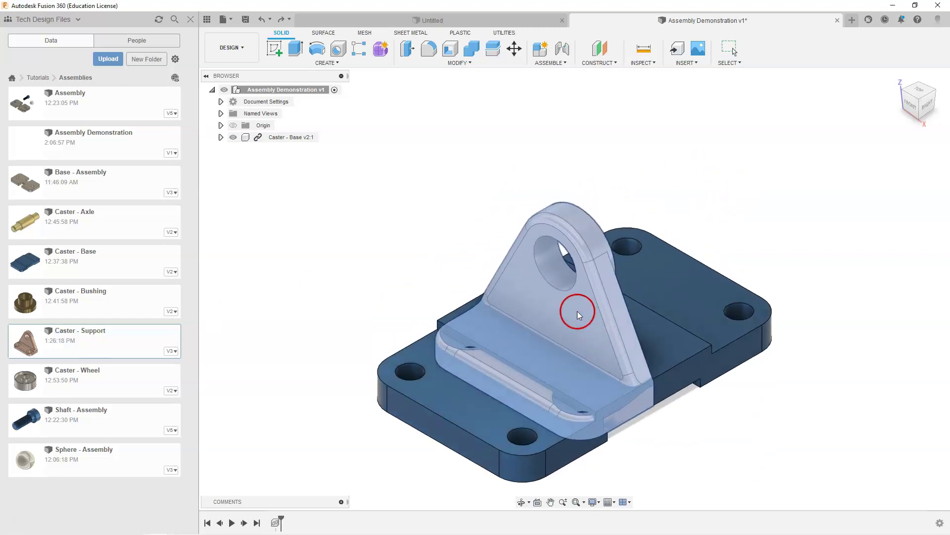
{"action": "left_click_drag", "start_coordinate": [565, 328], "coordinate": [825, 170]}
{"action": "left_click_drag", "start_coordinate": [817, 213], "coordinate": [714, 223]}
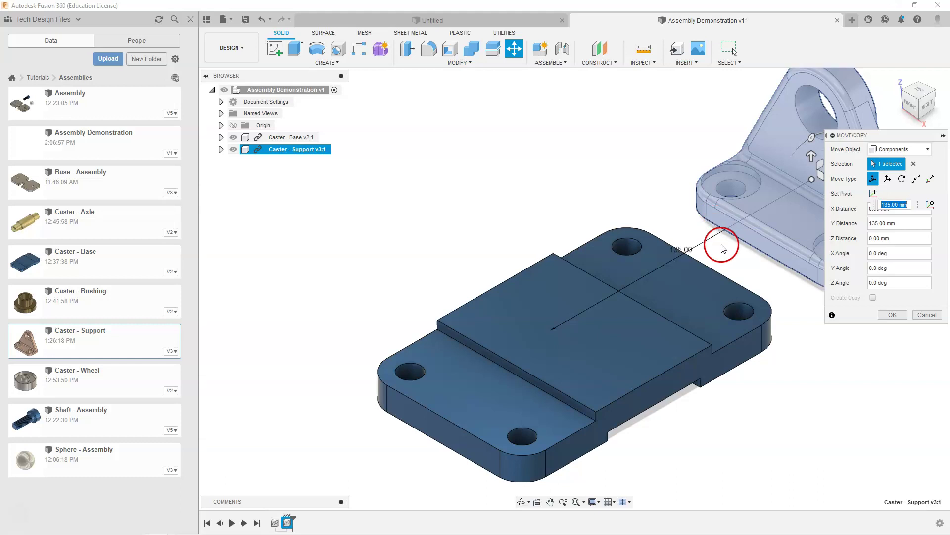
{"action": "left_click", "coordinate": [897, 317]}
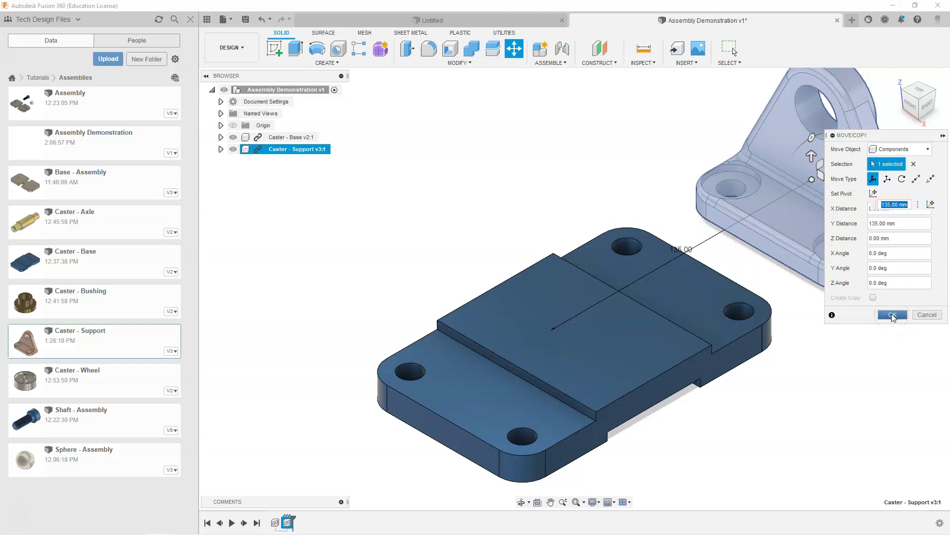
{"action": "scroll", "coordinate": [649, 322], "scroll_direction": "down", "scroll_amount": 2}
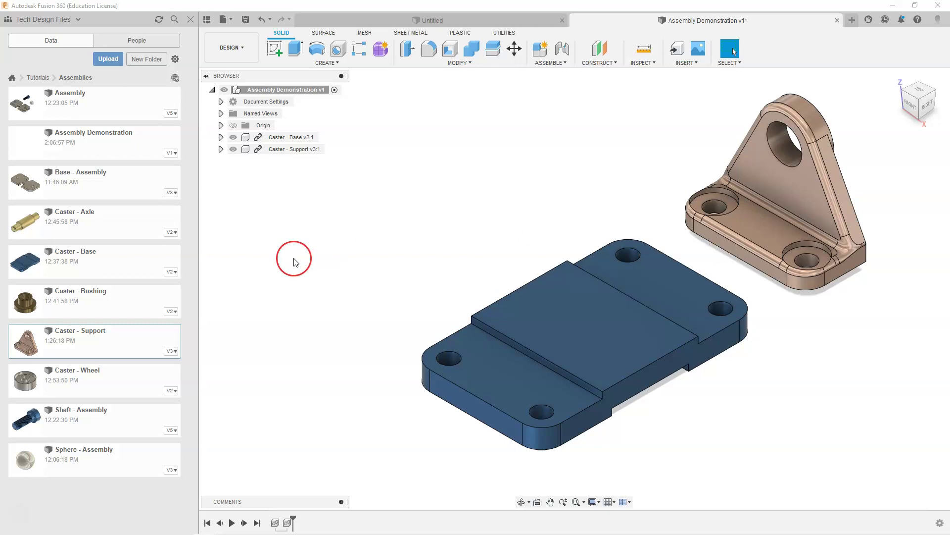
{"action": "left_click", "coordinate": [287, 272]}
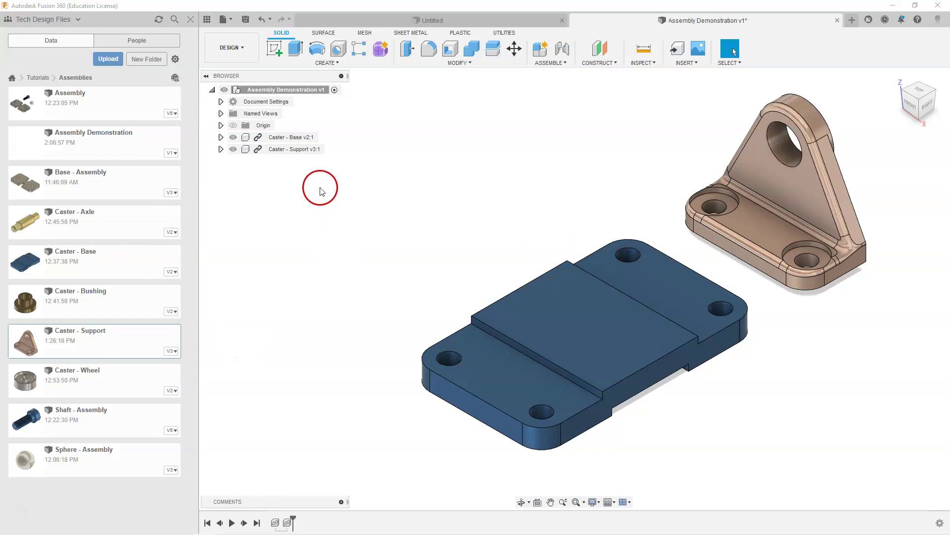
Create a copy of the Caster - Support component, moved -105 mm along X from the original
{"action": "right_click", "coordinate": [277, 151]}
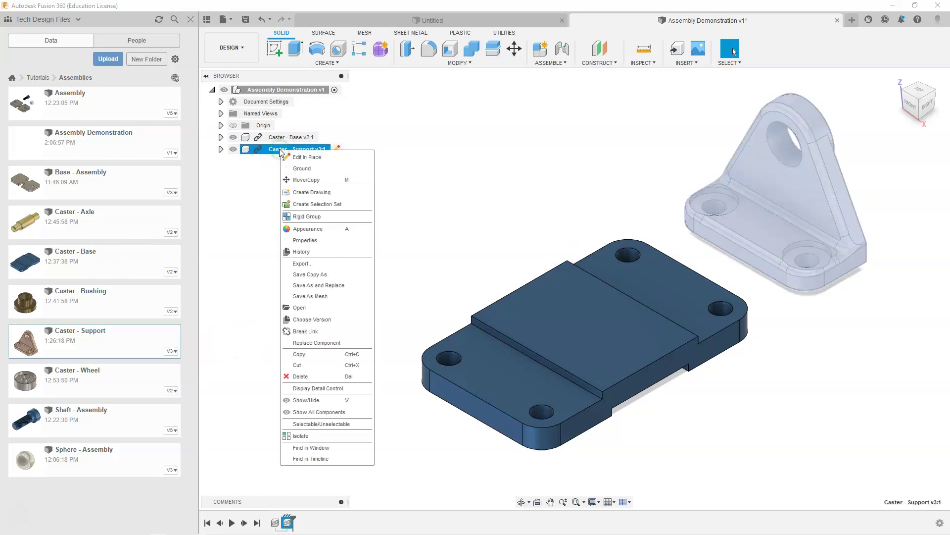
{"action": "left_click", "coordinate": [304, 180]}
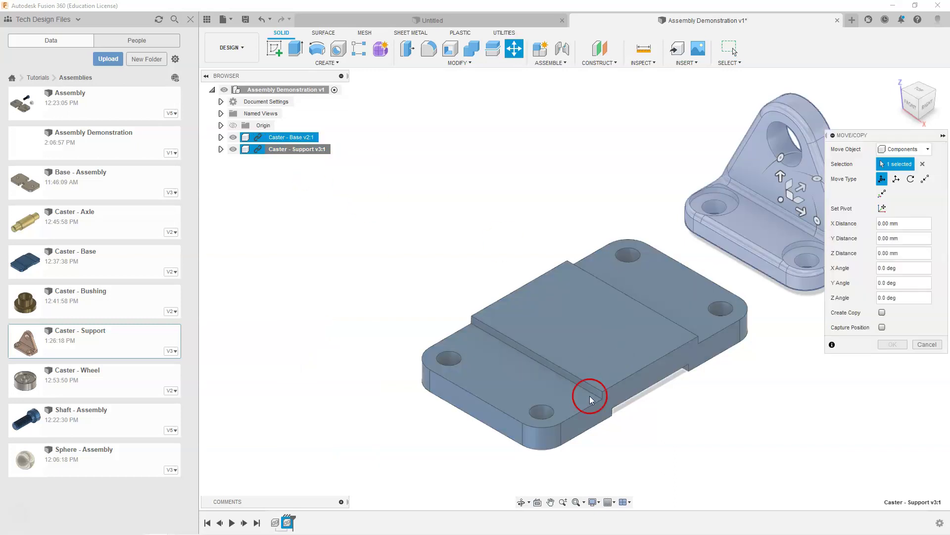
{"action": "scroll", "coordinate": [510, 373], "scroll_direction": "down", "scroll_amount": 3}
{"action": "scroll", "coordinate": [777, 215], "scroll_direction": "up", "scroll_amount": 3}
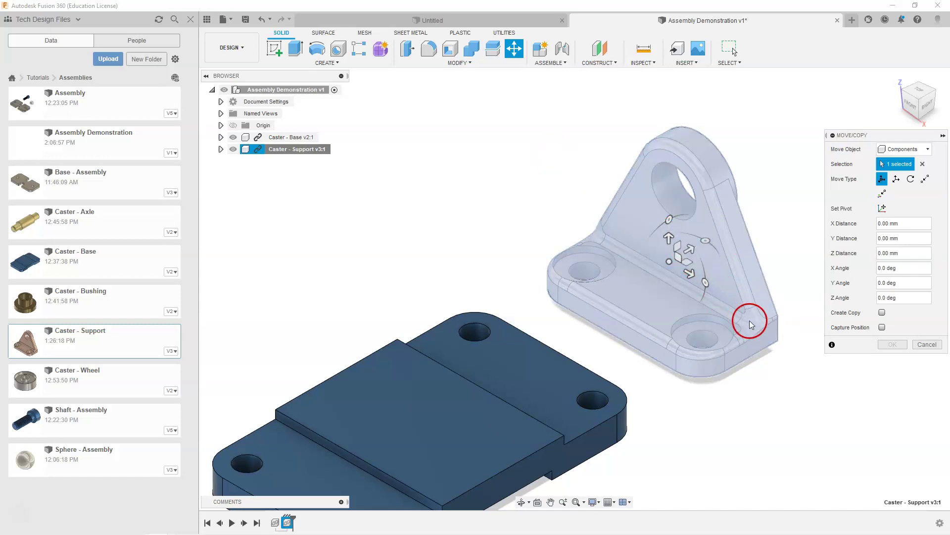
{"action": "left_click", "coordinate": [882, 313]}
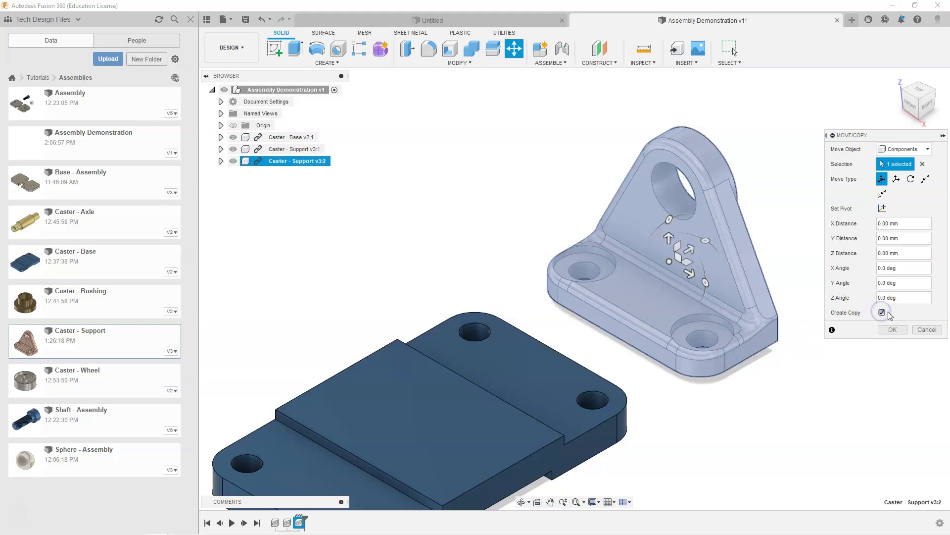
{"action": "left_click_drag", "start_coordinate": [691, 290], "coordinate": [476, 150]}
{"action": "left_click", "coordinate": [891, 330]}
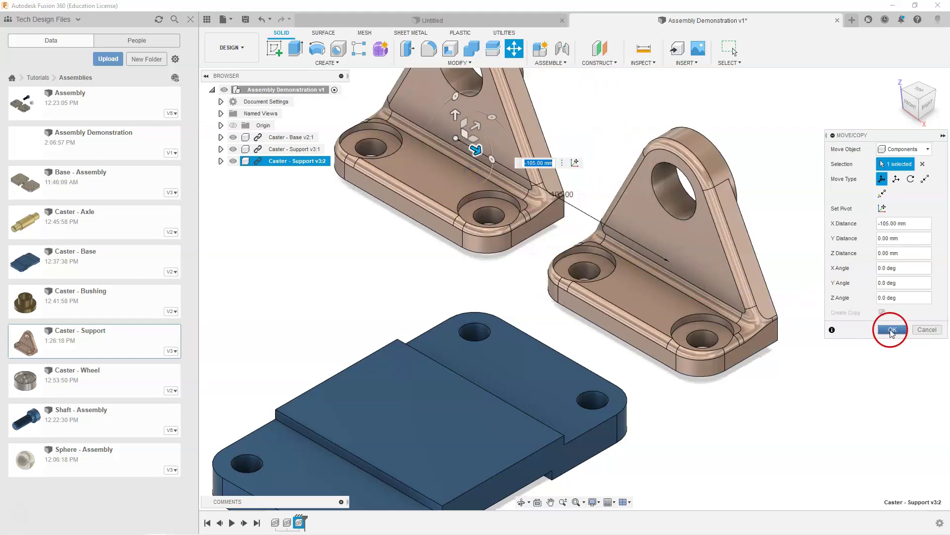
Insert the Caster - Wheel part and place it clear of the base beside the supports, finishing with a 20 mm move along Y
{"action": "scroll", "coordinate": [787, 282], "scroll_direction": "down", "scroll_amount": 2}
{"action": "scroll", "coordinate": [748, 317], "scroll_direction": "down", "scroll_amount": 2}
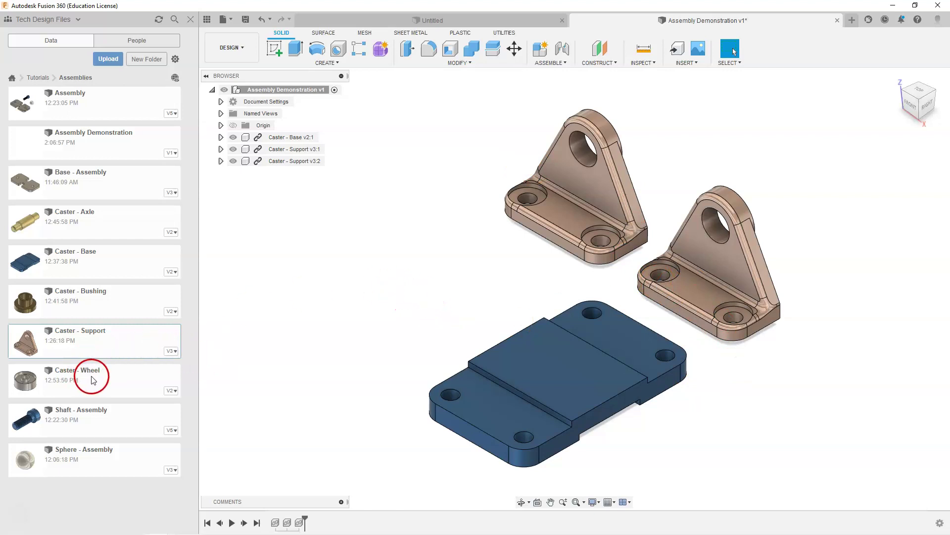
{"action": "left_click_drag", "start_coordinate": [93, 380], "coordinate": [367, 233]}
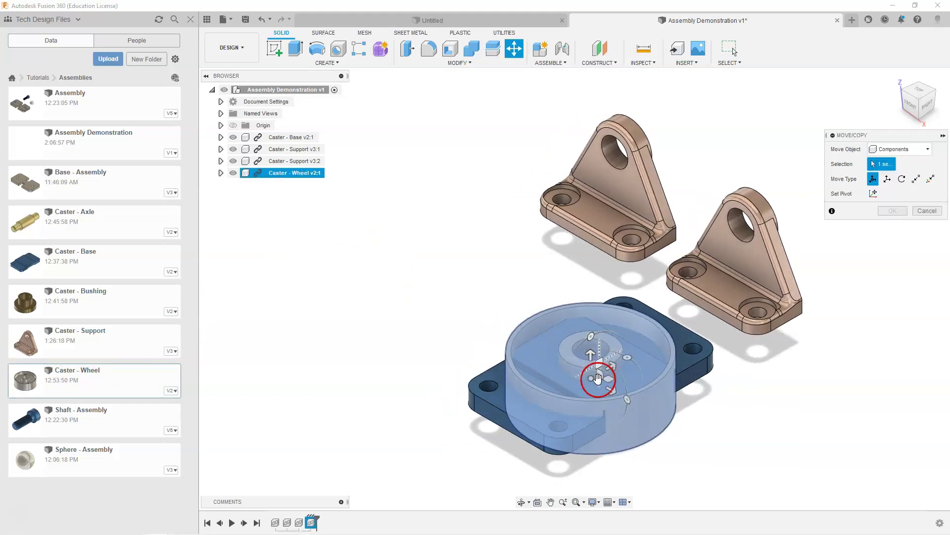
{"action": "left_click_drag", "start_coordinate": [610, 391], "coordinate": [439, 243]}
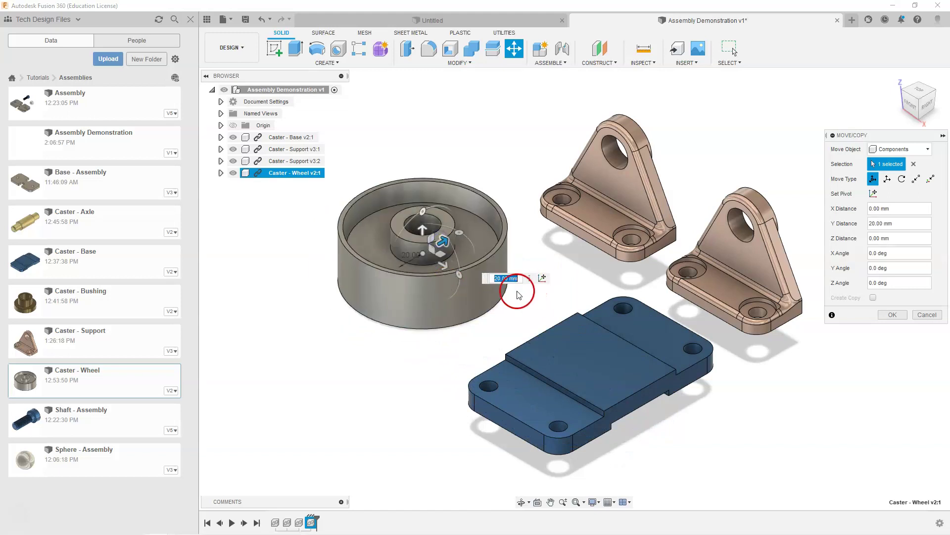
{"action": "left_click", "coordinate": [893, 316]}
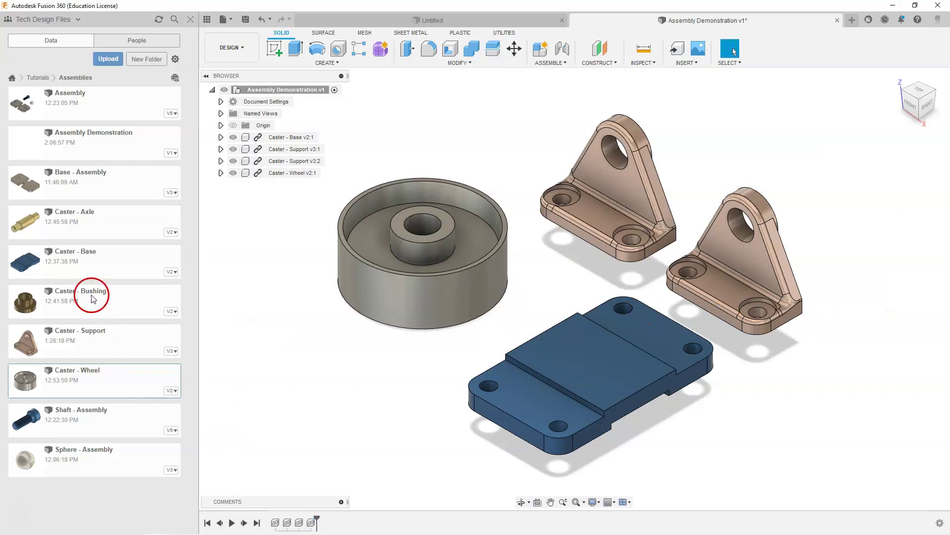
Insert the Caster - Axle part and place it clear of the base in front of the supports, finishing with a 60 mm move along Y
{"action": "left_click_drag", "start_coordinate": [52, 212], "coordinate": [783, 395]}
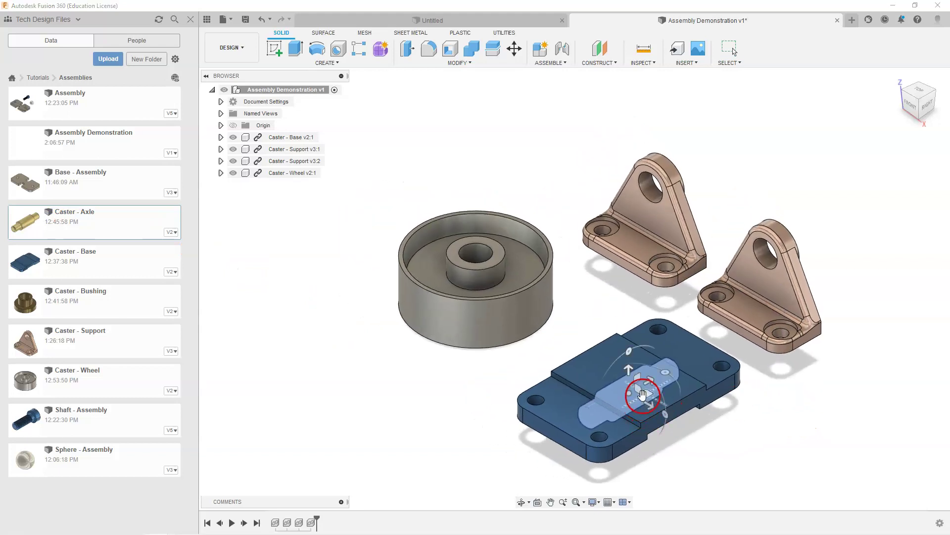
{"action": "left_click_drag", "start_coordinate": [648, 403], "coordinate": [841, 421]}
{"action": "left_click", "coordinate": [850, 346]}
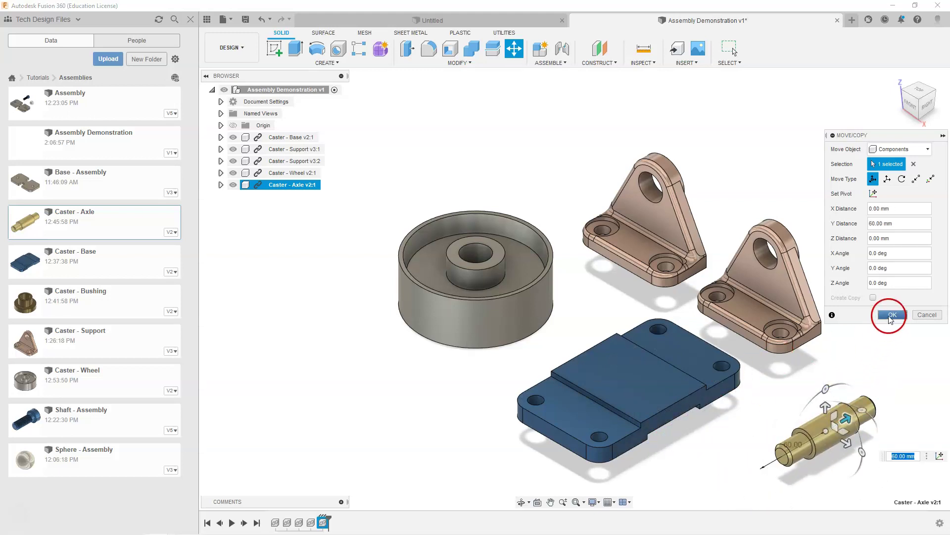
{"action": "left_click", "coordinate": [889, 315]}
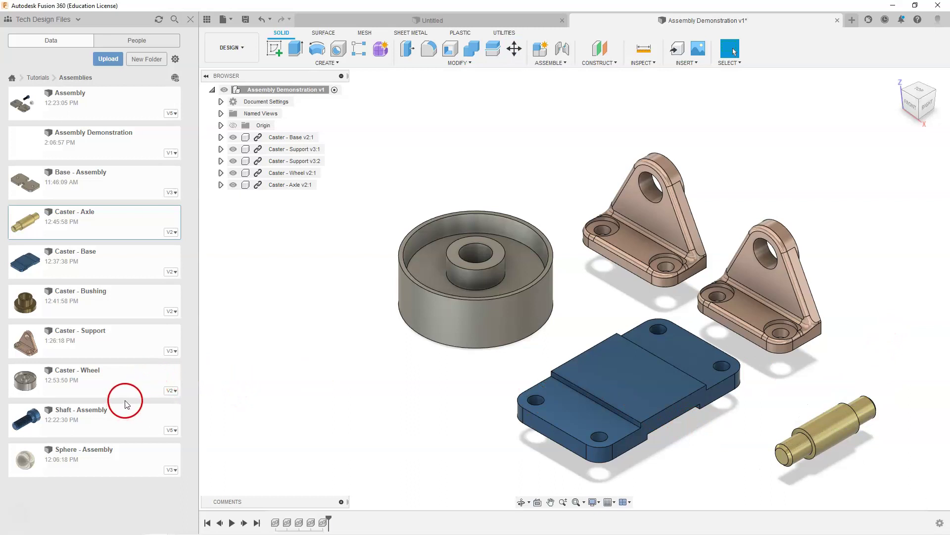
Insert the Caster - Bushing part and place it in the empty space behind the wheel
{"action": "left_click", "coordinate": [53, 302]}
{"action": "left_click_drag", "start_coordinate": [53, 302], "coordinate": [498, 125]}
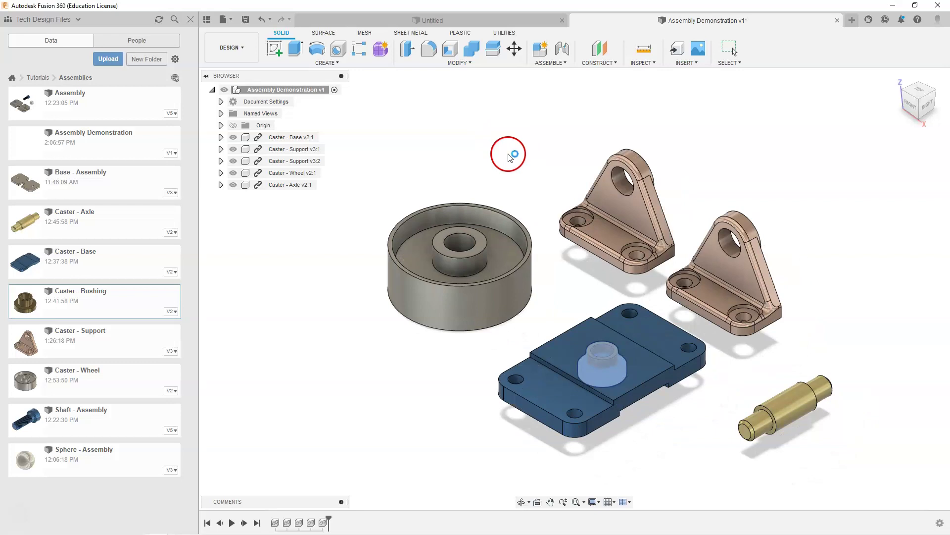
{"action": "left_click_drag", "start_coordinate": [591, 354], "coordinate": [487, 130]}
{"action": "left_click", "coordinate": [887, 302]}
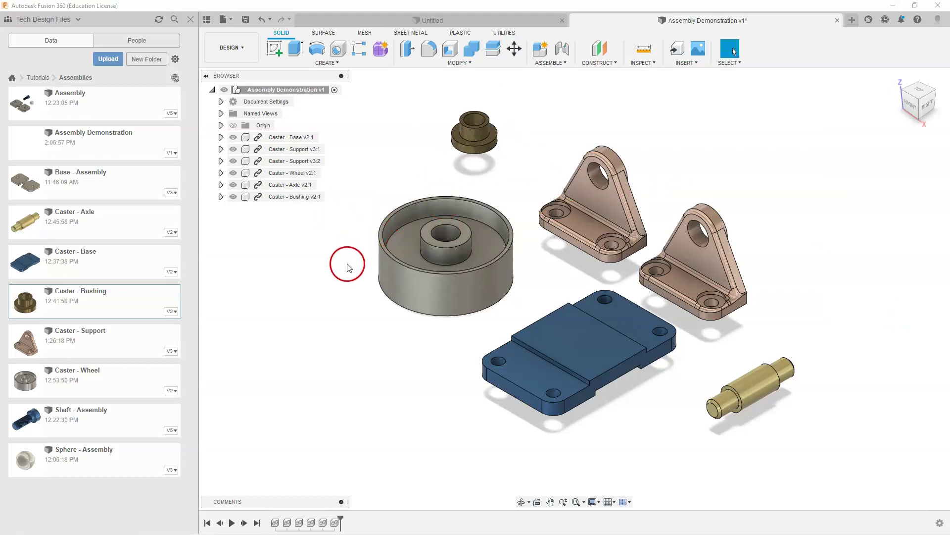
Save the Assembly Demonstration design as a new version with all caster parts inserted
{"action": "left_click", "coordinate": [247, 20]}
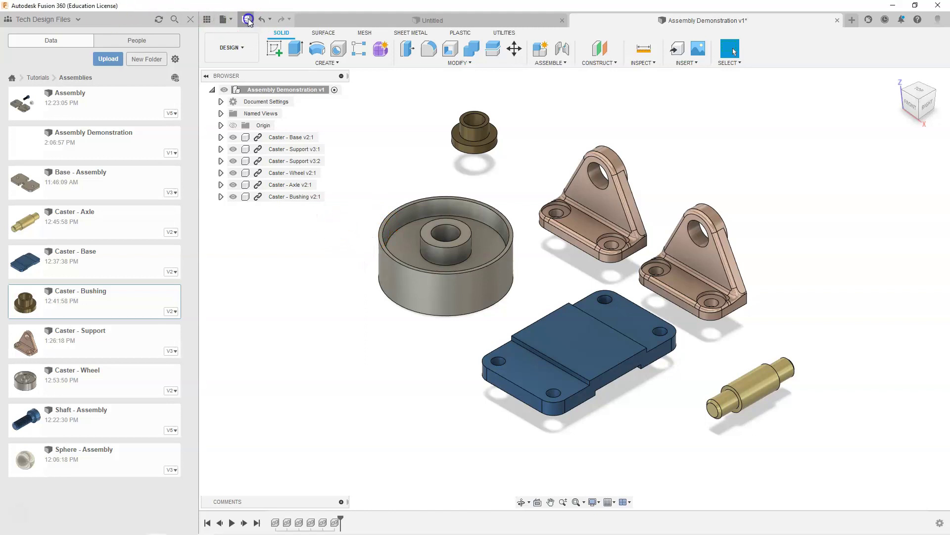
{"action": "left_click", "coordinate": [467, 293]}
{"action": "left_click", "coordinate": [358, 315]}
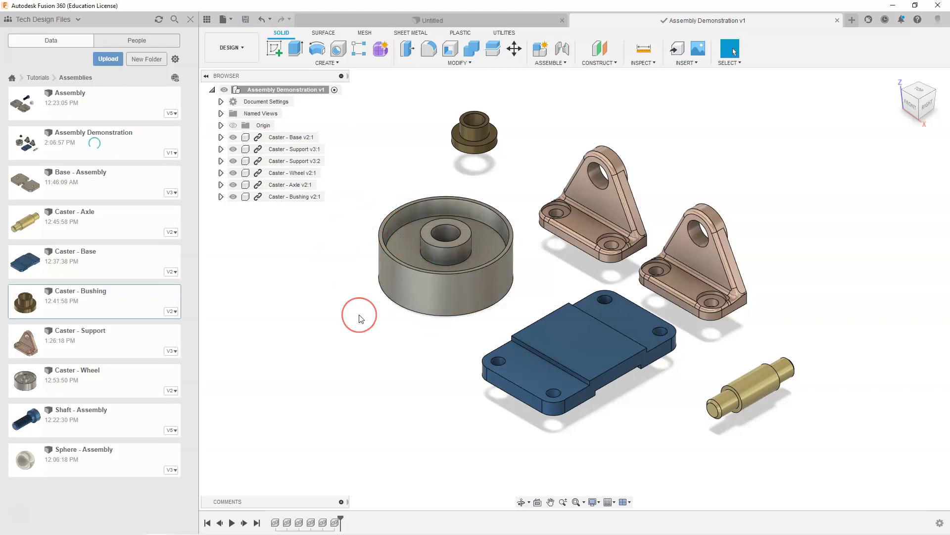
{"action": "left_click", "coordinate": [360, 311]}
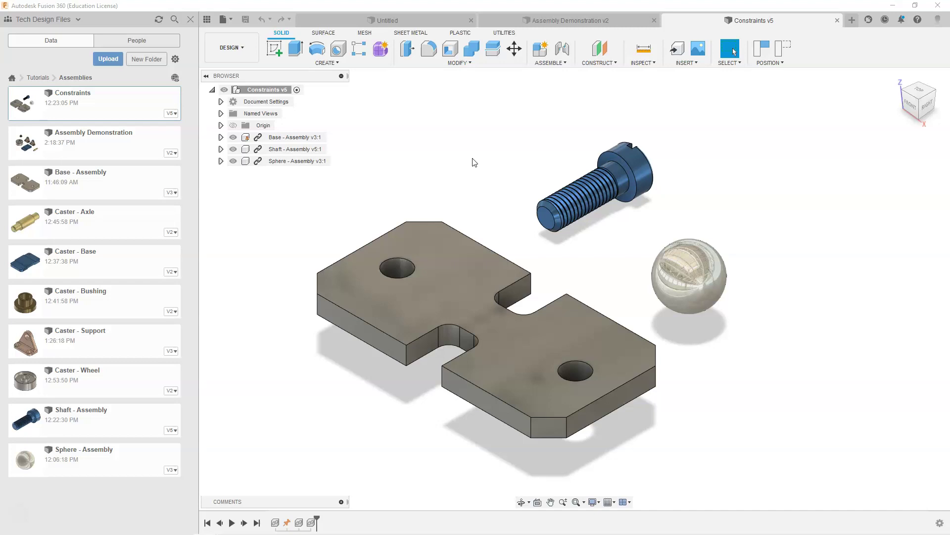
Try to start a joint in the Constraints design with its first origin at a hole centre on the base plate
{"action": "left_click", "coordinate": [485, 188]}
{"action": "left_click", "coordinate": [565, 63]}
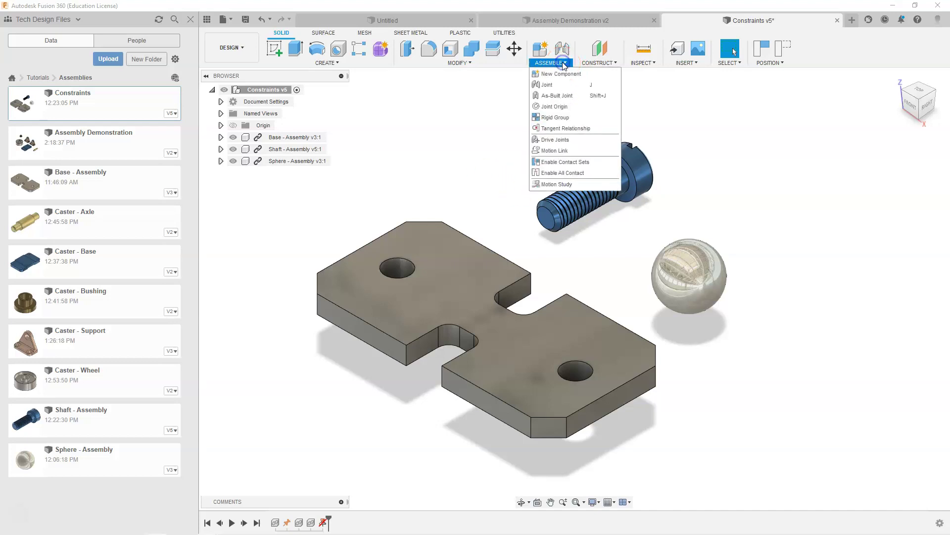
{"action": "left_click", "coordinate": [548, 85]}
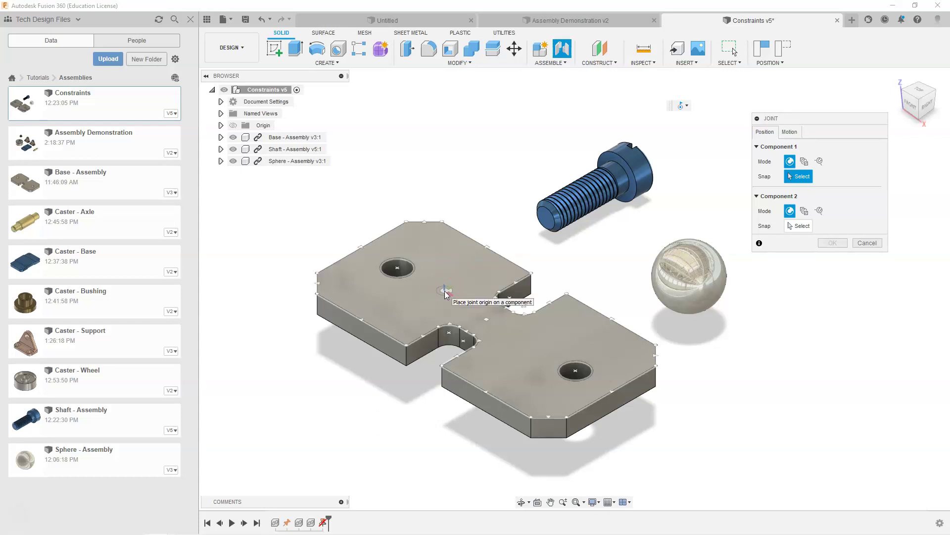
{"action": "key", "text": "ctrl"}
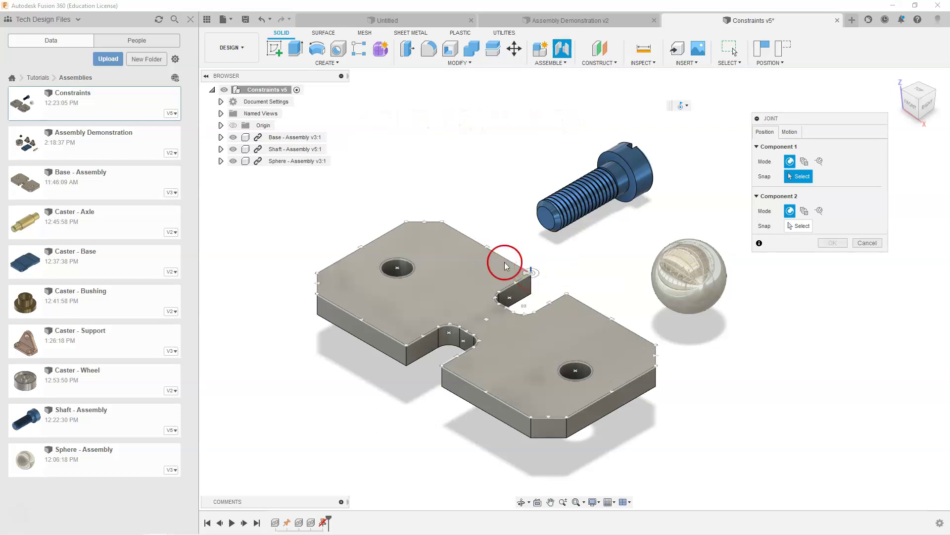
{"action": "left_click", "coordinate": [397, 269]}
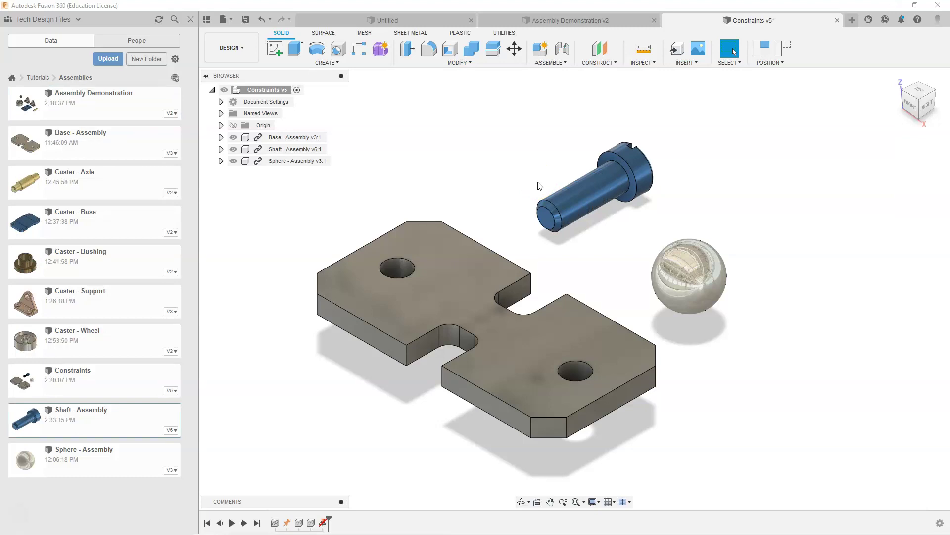
Try defining a joint origin between two faces, using the base plate's opposite end faces as Plane 1 and Plane 2
{"action": "left_click", "coordinate": [552, 62]}
{"action": "left_click", "coordinate": [551, 87]}
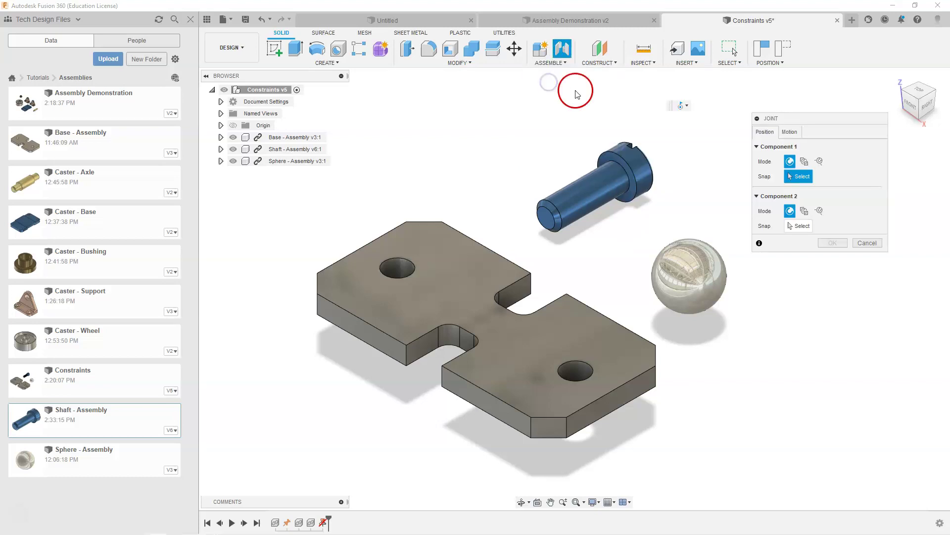
{"action": "left_click", "coordinate": [609, 160]}
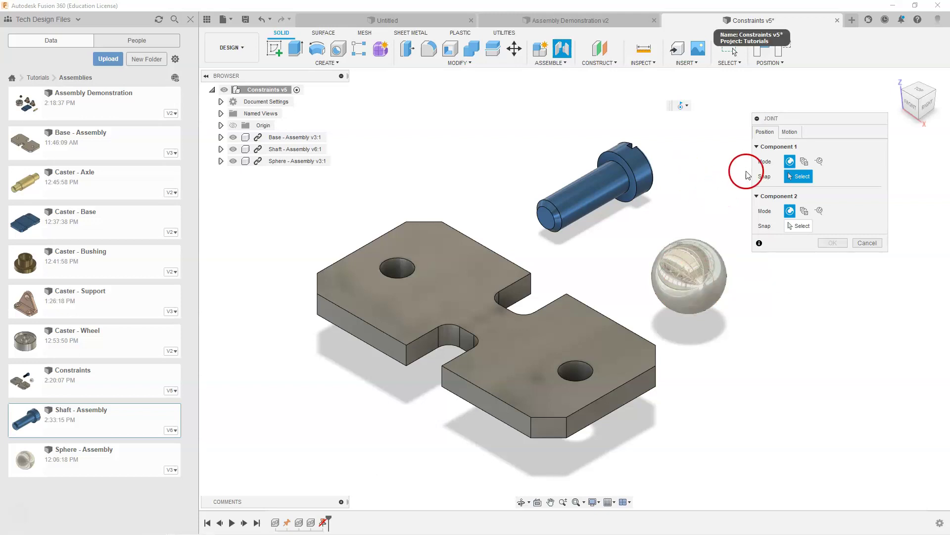
{"action": "left_click", "coordinate": [803, 162]}
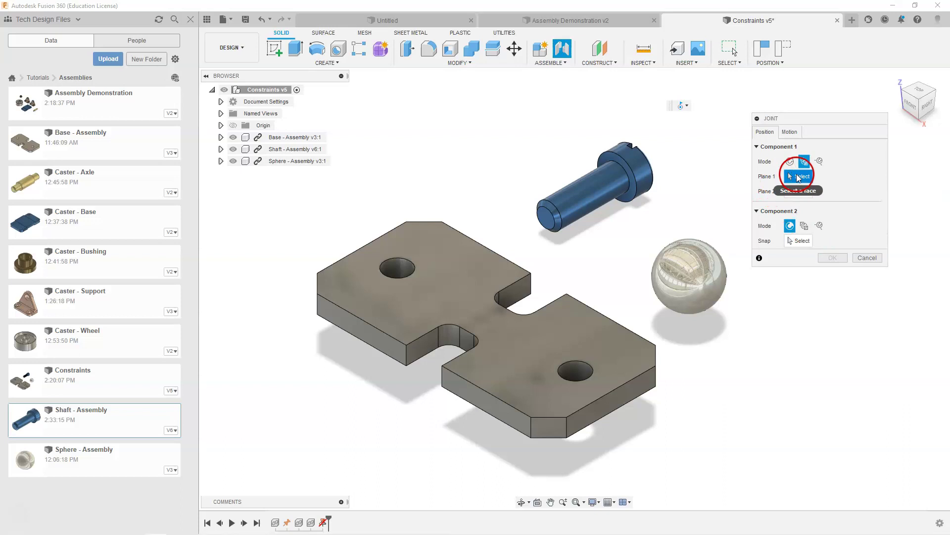
{"action": "left_click", "coordinate": [638, 386]}
{"action": "middle_click_drag", "start_coordinate": [511, 314], "coordinate": [570, 304], "text": "shift"}
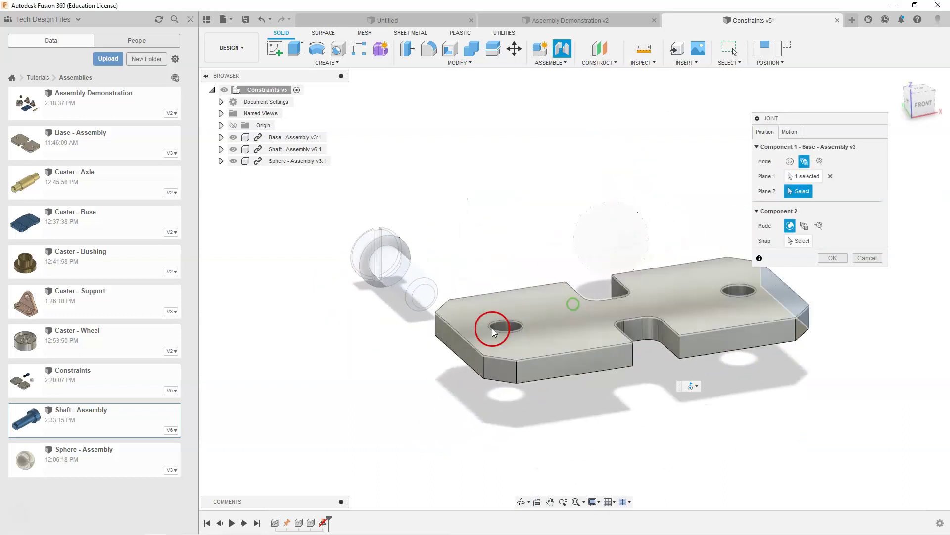
{"action": "left_click", "coordinate": [462, 343]}
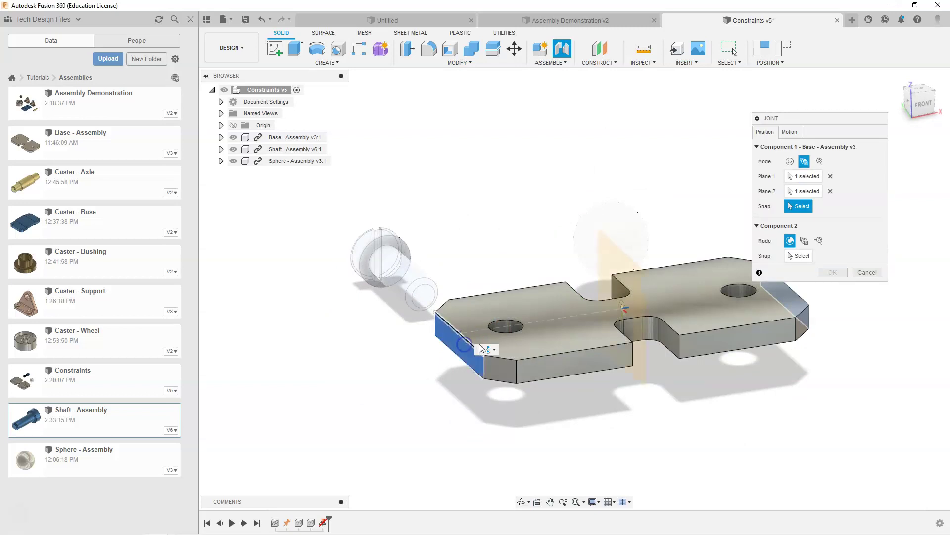
{"action": "left_click_drag", "start_coordinate": [935, 91], "coordinate": [898, 77]}
{"action": "left_click", "coordinate": [898, 77]}
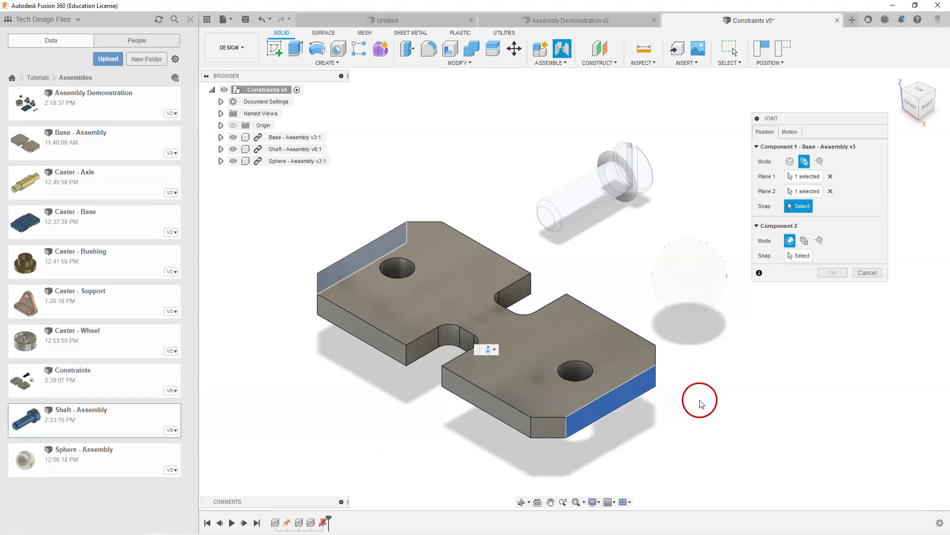
{"action": "left_click", "coordinate": [864, 273]}
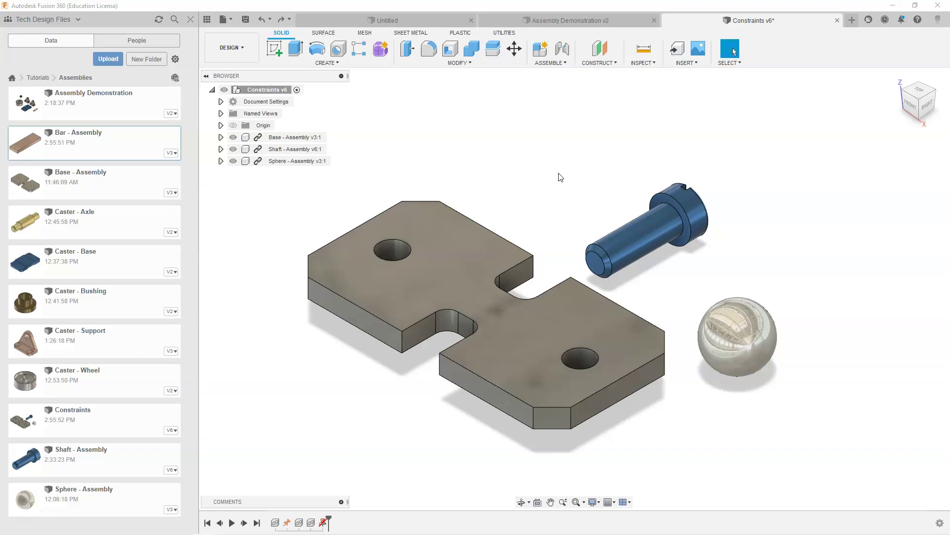
Insert the Bar - Assembly part into the Constraints design, raised 17 mm along Z above the base plate
{"action": "left_click_drag", "start_coordinate": [61, 132], "coordinate": [504, 146]}
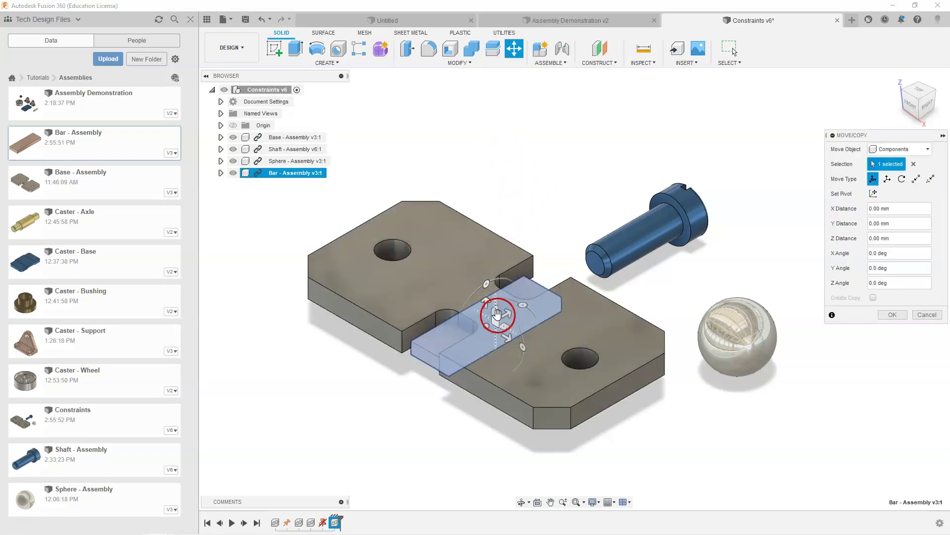
{"action": "left_click_drag", "start_coordinate": [487, 300], "coordinate": [486, 228]}
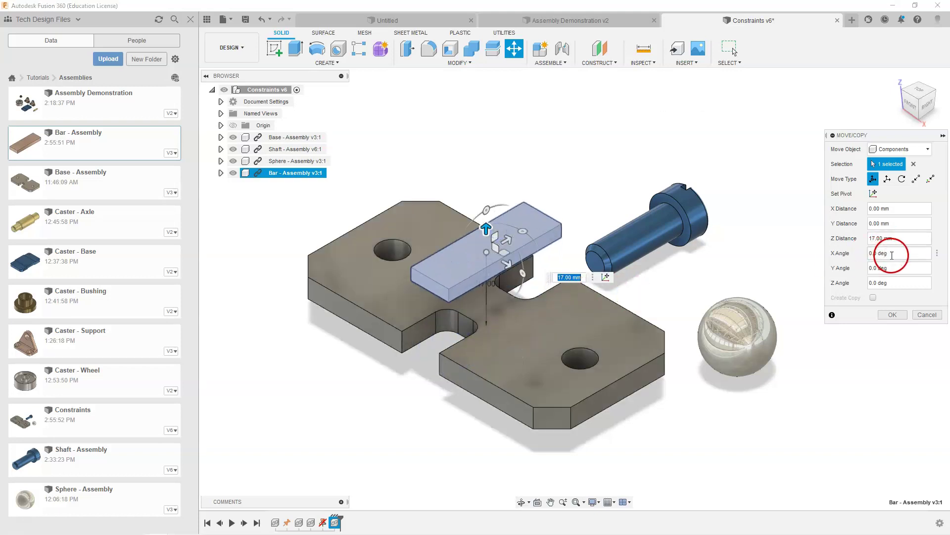
{"action": "left_click", "coordinate": [895, 315]}
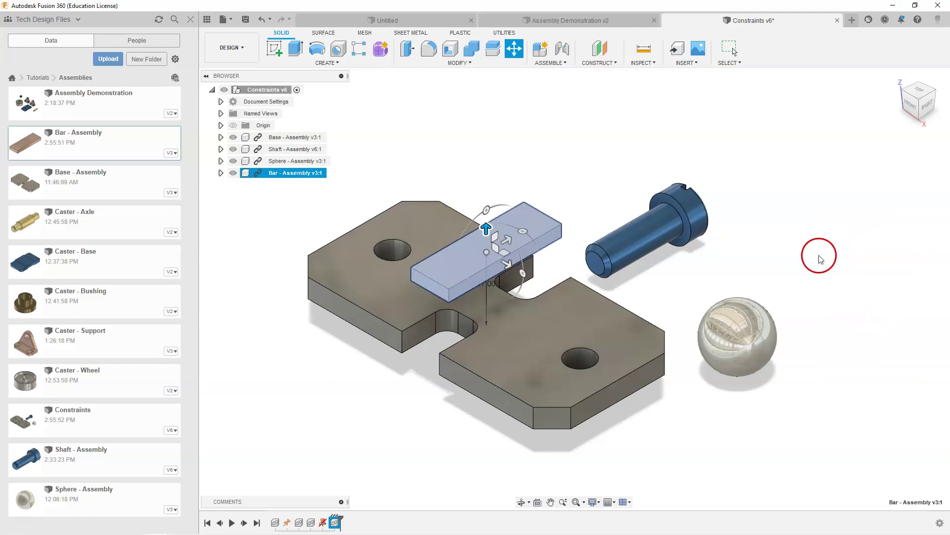
Reposition the bar behind the base plate and shift the shaft and sphere slightly to spread the components apart
{"action": "left_click_drag", "start_coordinate": [525, 243], "coordinate": [581, 159]}
{"action": "left_click_drag", "start_coordinate": [646, 248], "coordinate": [662, 227]}
{"action": "left_click_drag", "start_coordinate": [743, 340], "coordinate": [751, 322]}
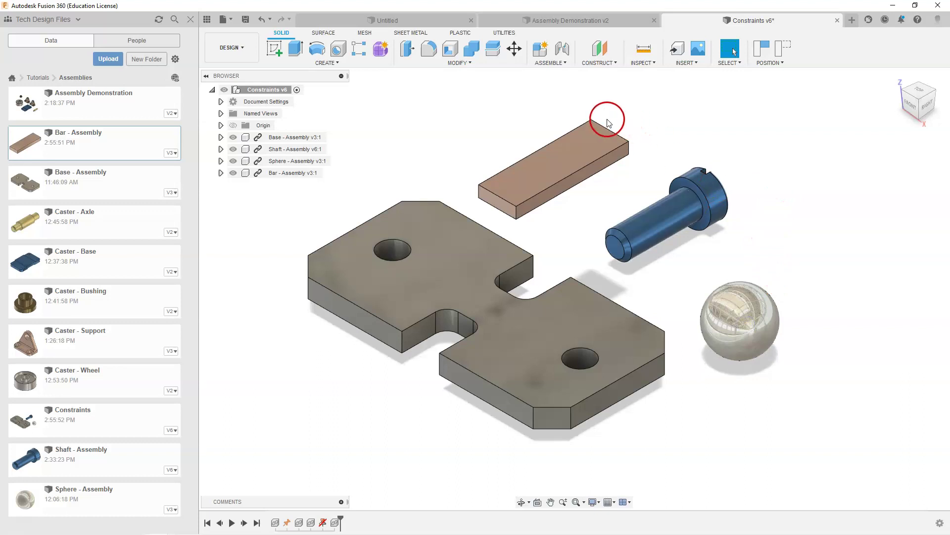
Try joining the bar to the base plate, snapping the bar's upper long-edge midpoint to the midpoint of the plate's upper rear edge
{"action": "left_click", "coordinate": [564, 62]}
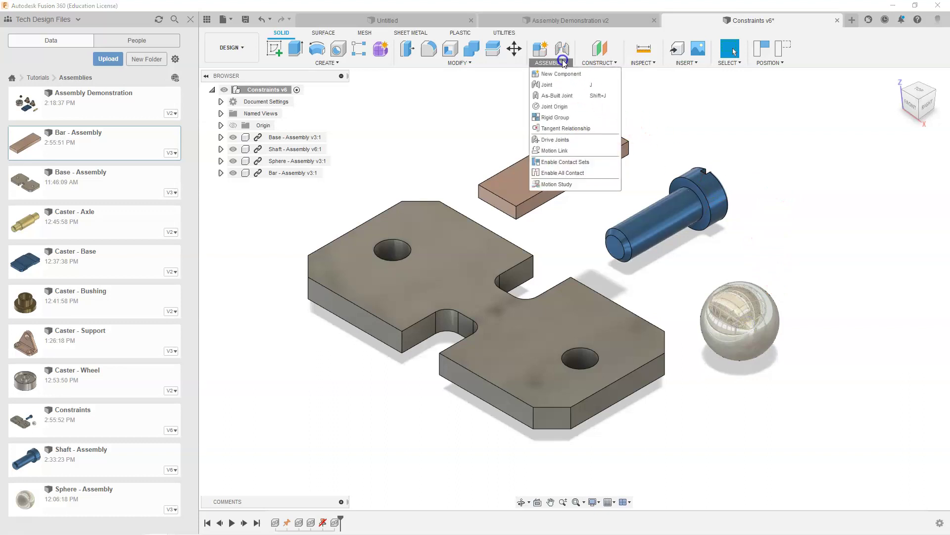
{"action": "left_click", "coordinate": [556, 85]}
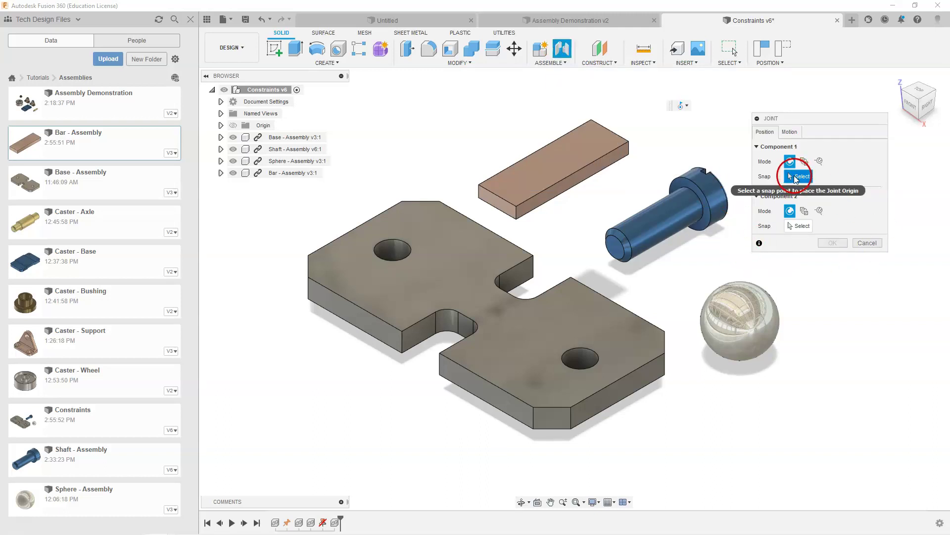
{"action": "left_click", "coordinate": [580, 173]}
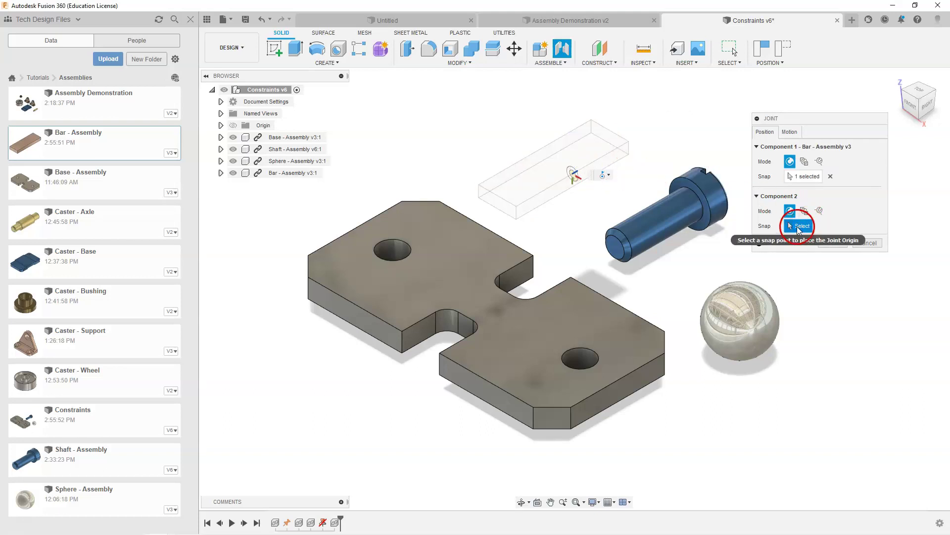
{"action": "left_click", "coordinate": [492, 227]}
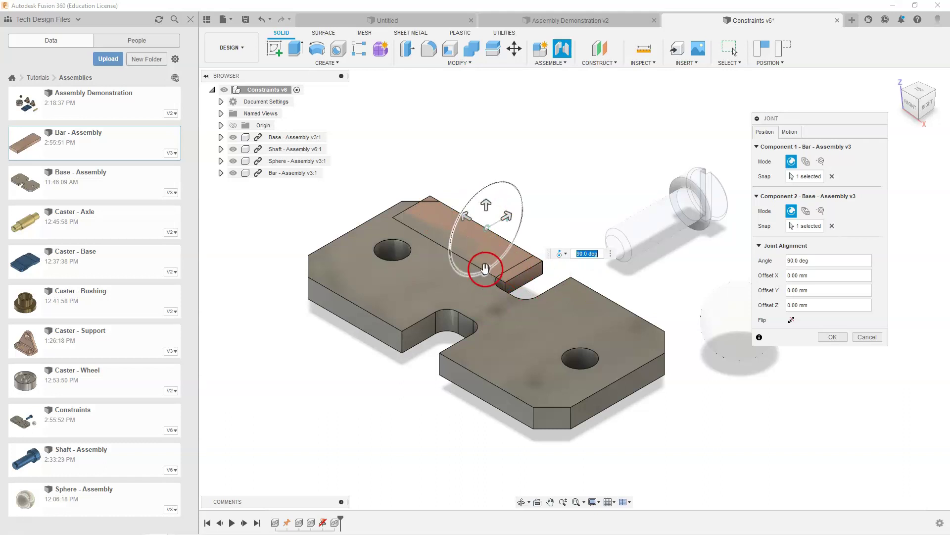
Rotate the bar's joint alignment to -90 deg and flip its direction, keeping all offsets at 0.00 mm
{"action": "left_click_drag", "start_coordinate": [486, 271], "coordinate": [503, 222]}
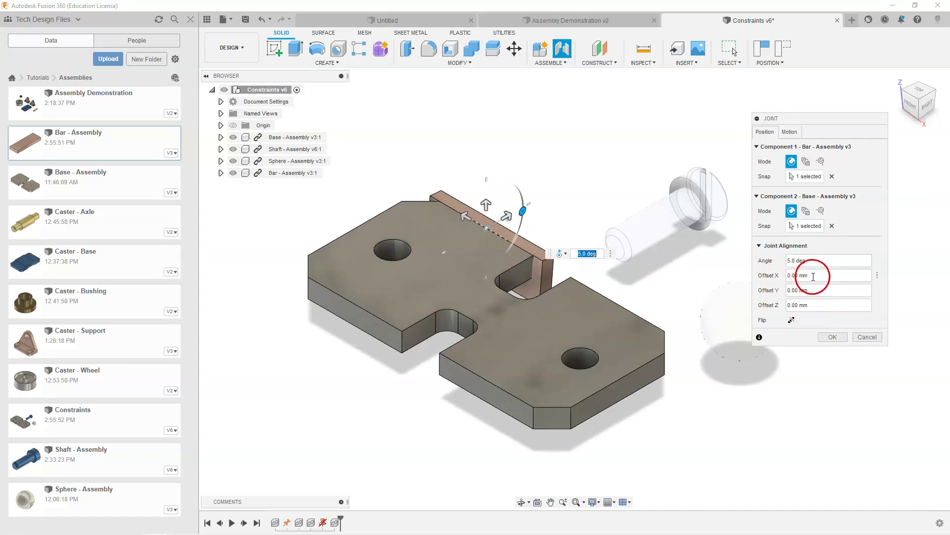
{"action": "left_click_drag", "start_coordinate": [517, 214], "coordinate": [487, 184]}
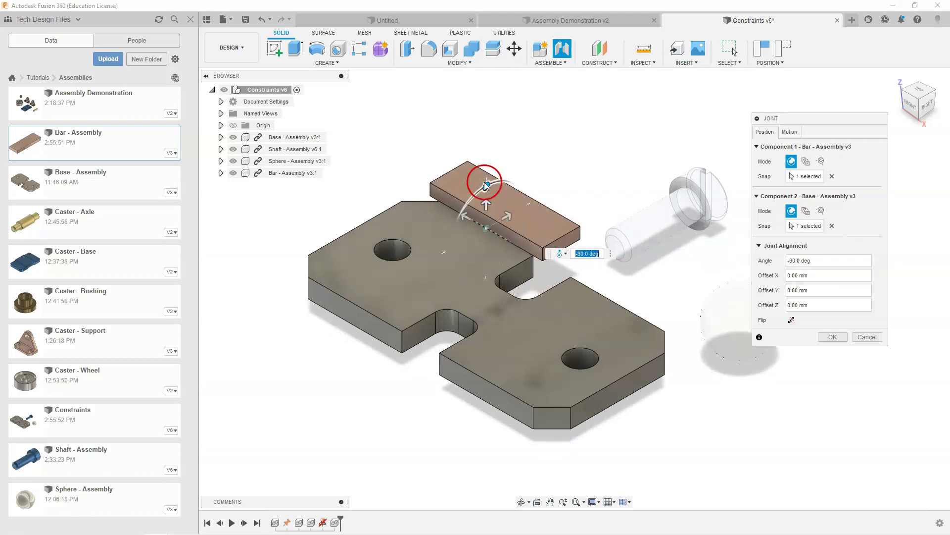
{"action": "left_click", "coordinate": [791, 320]}
{"action": "left_click", "coordinate": [791, 320]}
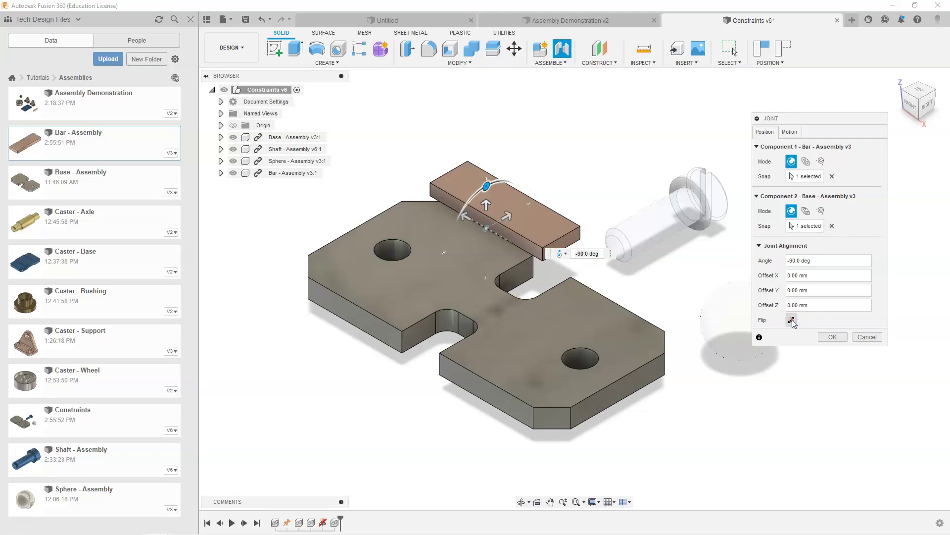
{"action": "left_click", "coordinate": [792, 320]}
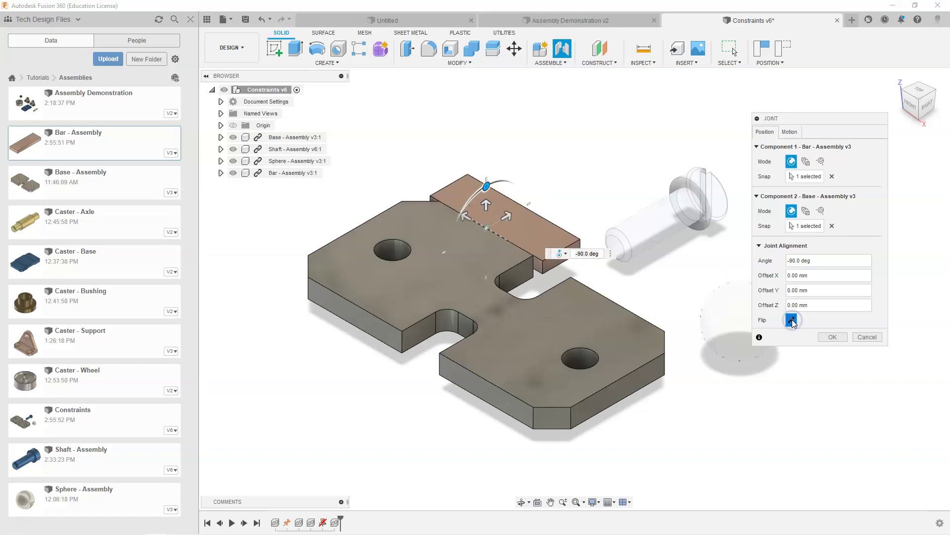
{"action": "left_click", "coordinate": [792, 320]}
{"action": "mouse_move", "coordinate": [464, 214]}
{"action": "left_mouse_down"}
{"action": "mouse_move", "coordinate": [439, 205]}
{"action": "mouse_move", "coordinate": [480, 227]}
{"action": "mouse_move", "coordinate": [455, 210]}
{"action": "mouse_move", "coordinate": [467, 216]}
{"action": "left_mouse_up"}
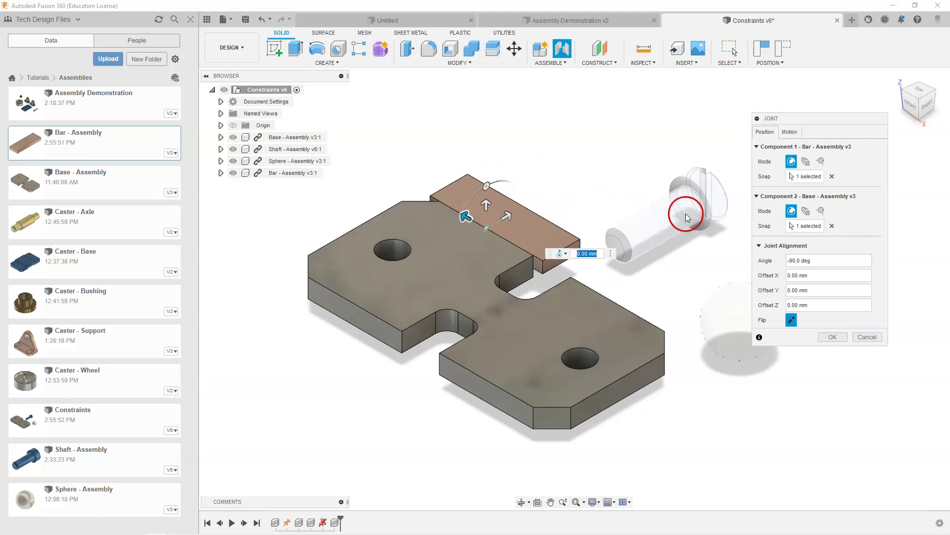
Preview the bar joint's Revolute motion about the Z axis
{"action": "left_click", "coordinate": [788, 134]}
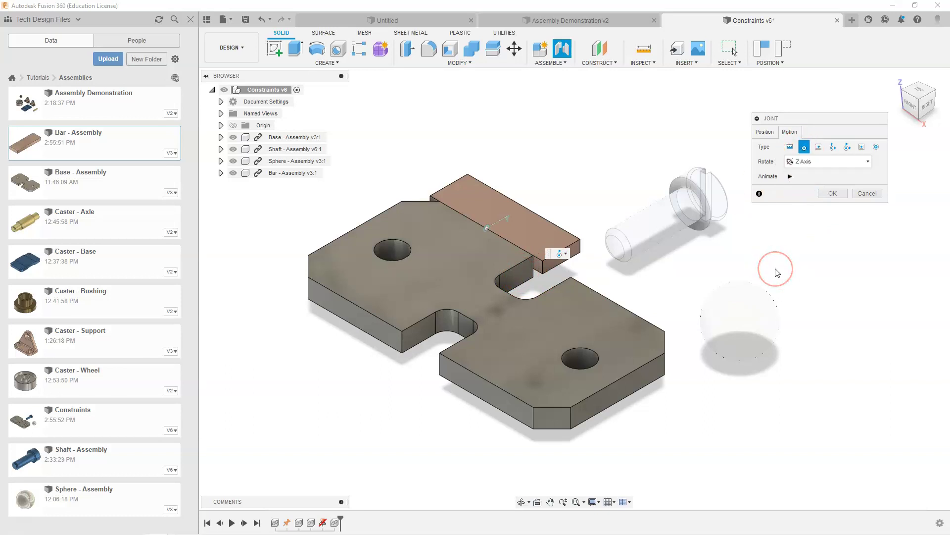
{"action": "left_click", "coordinate": [775, 300]}
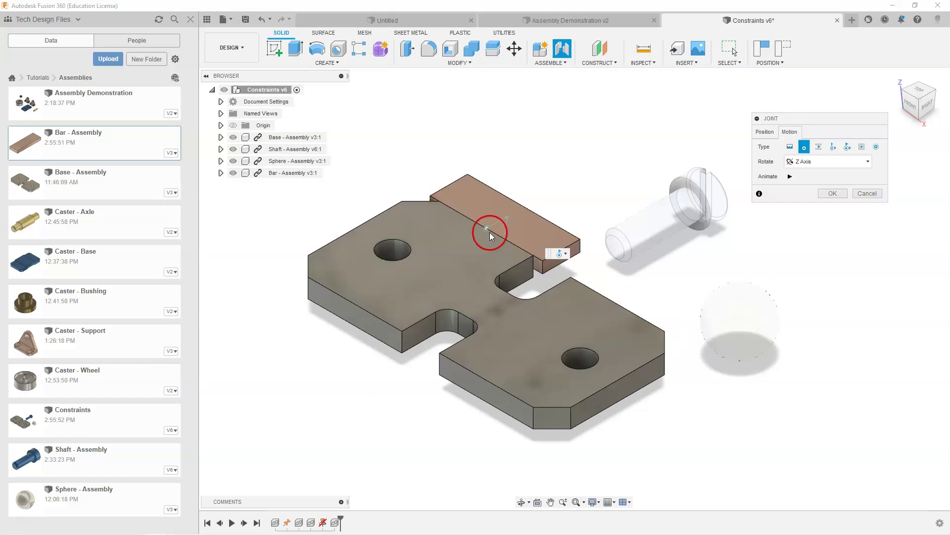
{"action": "left_click", "coordinate": [790, 177]}
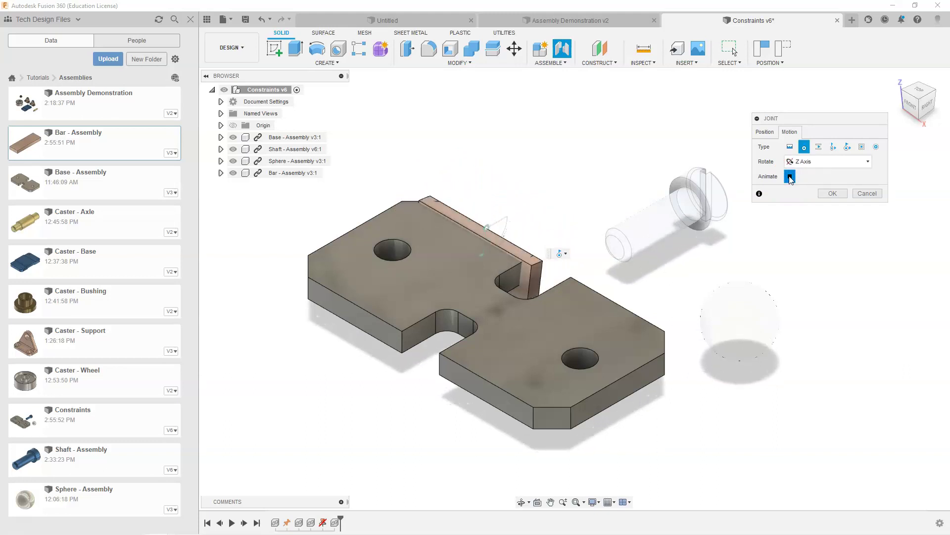
{"action": "left_click", "coordinate": [790, 177]}
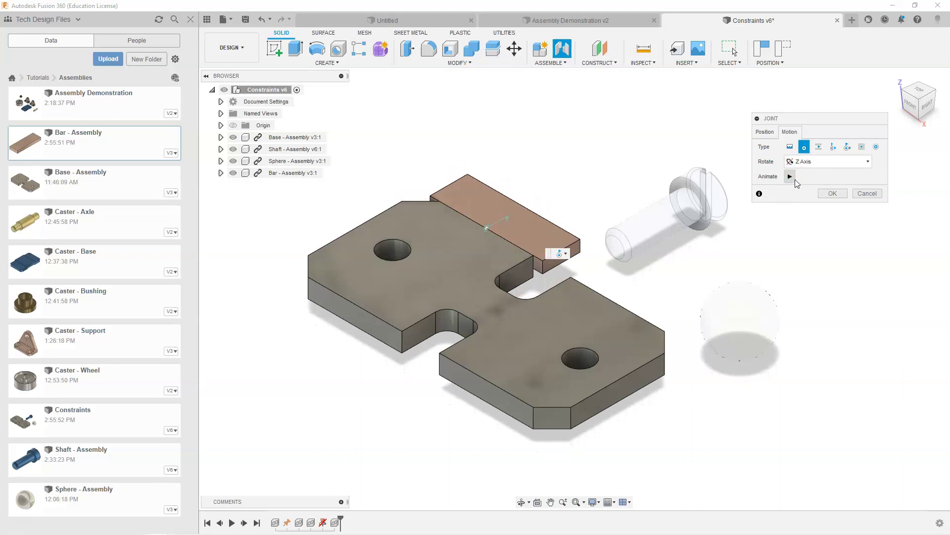
Try the Slider motion type along the Z axis for the bar joint and preview its movement
{"action": "left_click", "coordinate": [820, 147]}
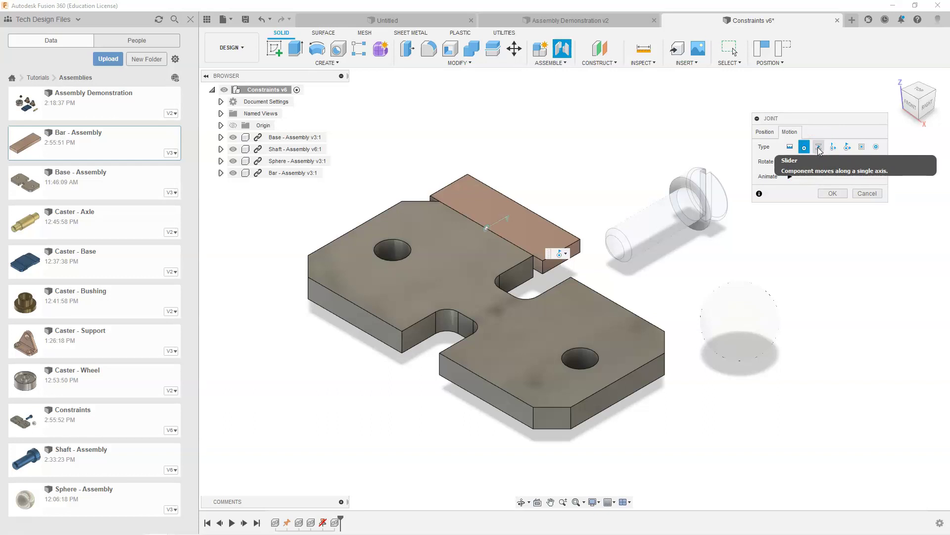
{"action": "left_click", "coordinate": [819, 147]}
{"action": "left_click", "coordinate": [545, 238]}
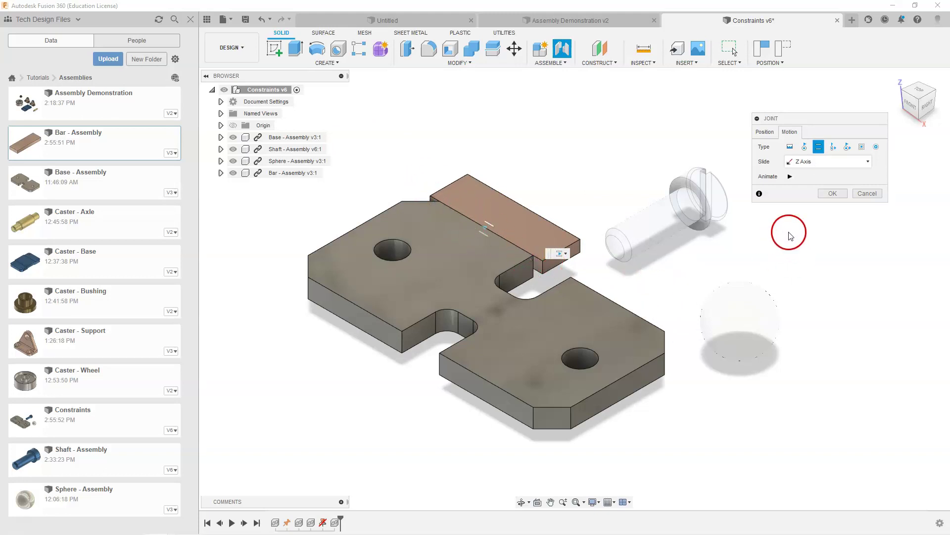
{"action": "left_click", "coordinate": [789, 177]}
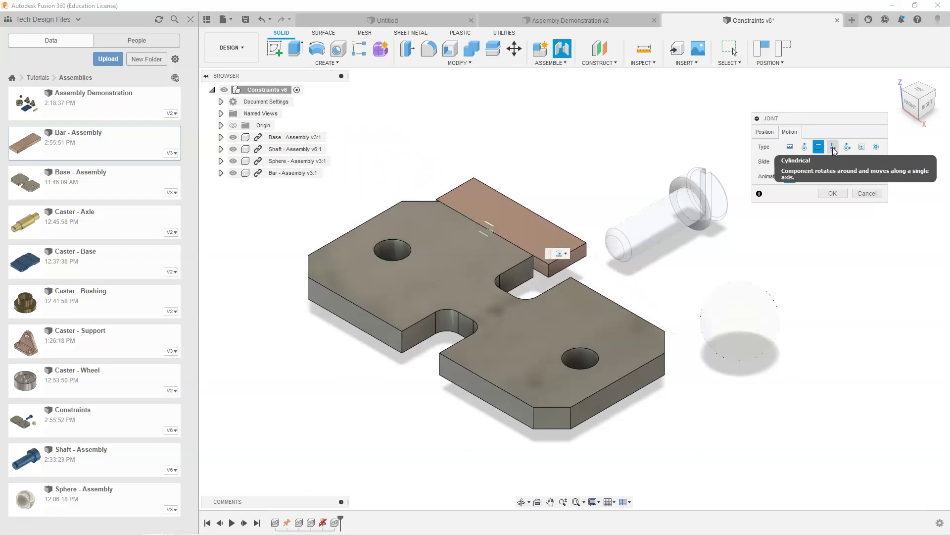
{"action": "left_click", "coordinate": [813, 150]}
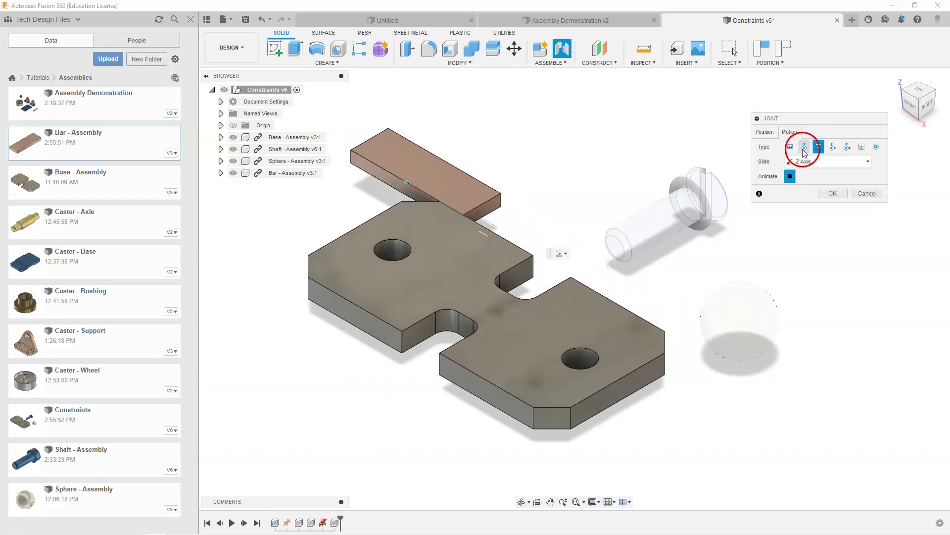
Try the Cylindrical motion type for the bar joint, previewing it about the Z axis and changing the axis to Y
{"action": "left_click", "coordinate": [833, 148]}
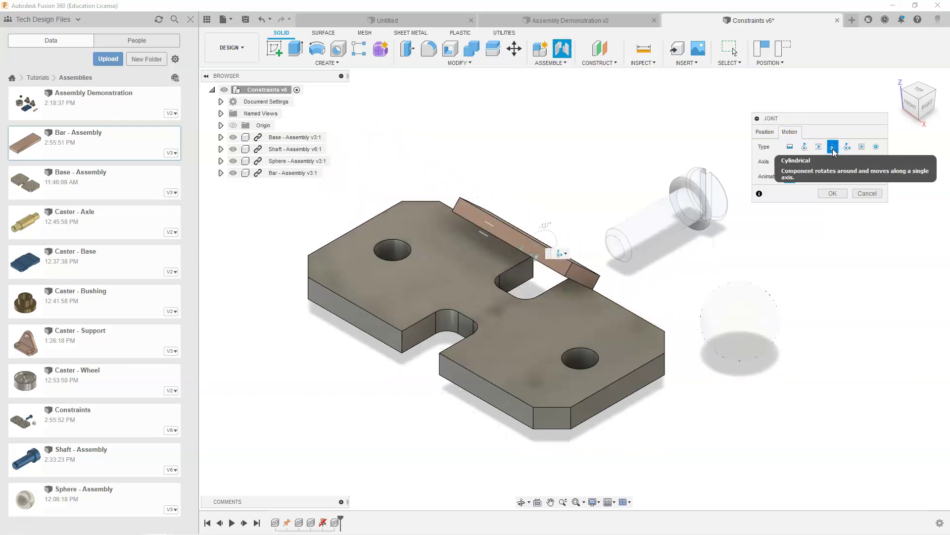
{"action": "left_click", "coordinate": [790, 177]}
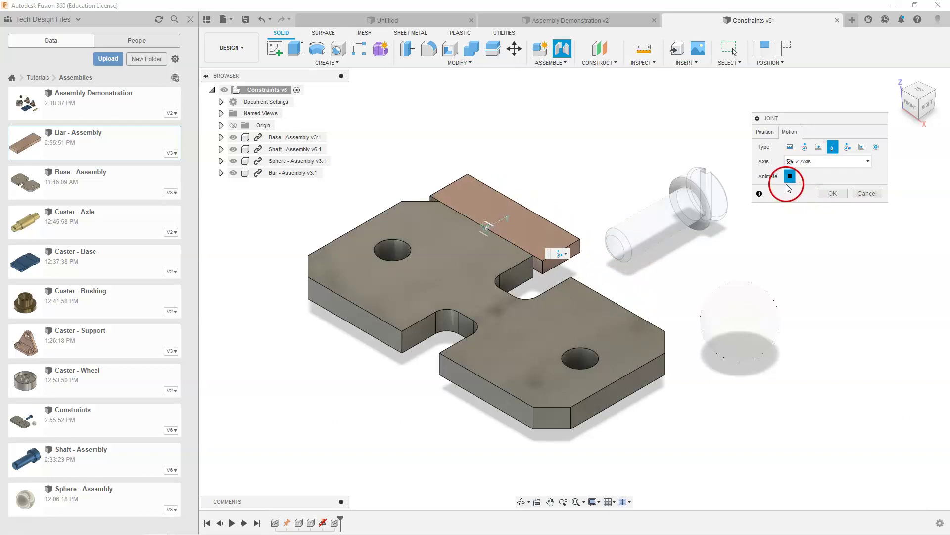
{"action": "left_click", "coordinate": [806, 165]}
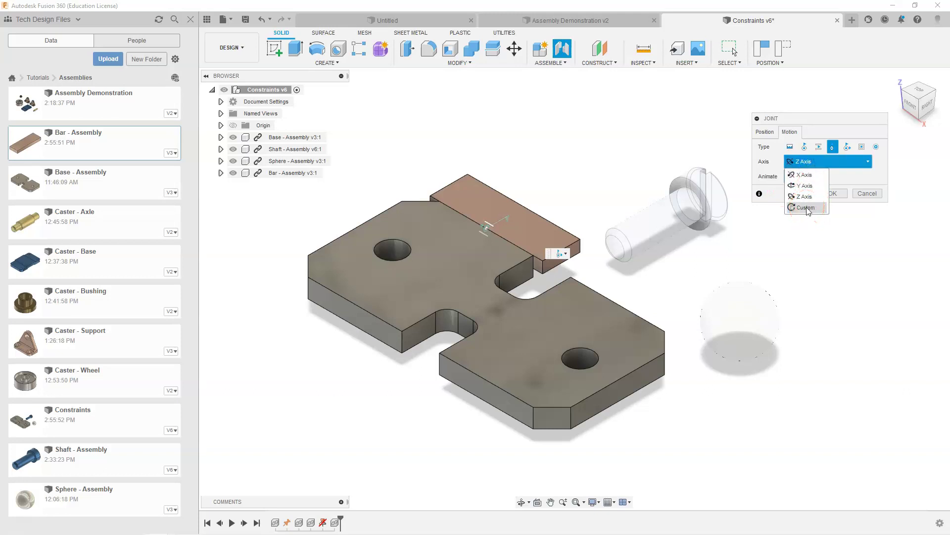
{"action": "left_click", "coordinate": [805, 186]}
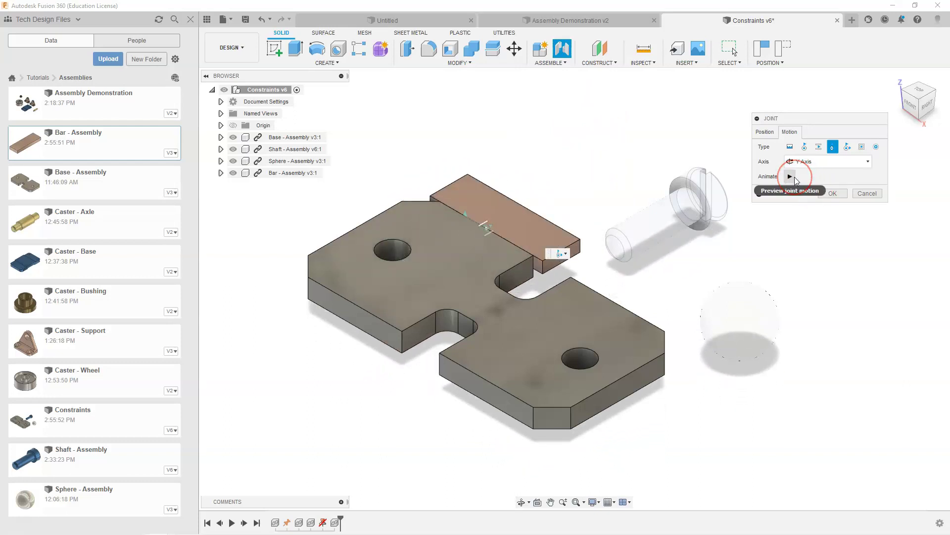
Try a Custom axis for the cylindrical bar joint, taking its orientation from the geometry where the bar meets the base plate
{"action": "left_click", "coordinate": [807, 164]}
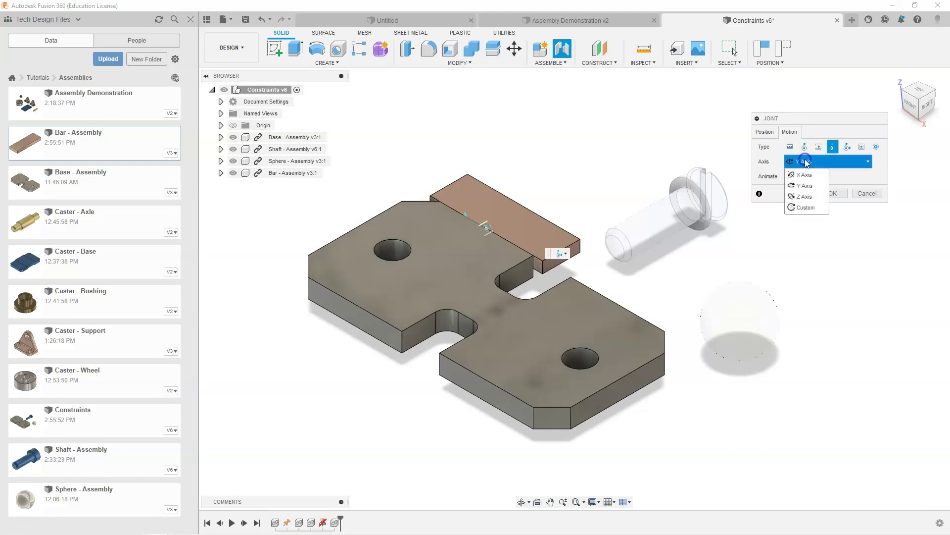
{"action": "left_click", "coordinate": [807, 208]}
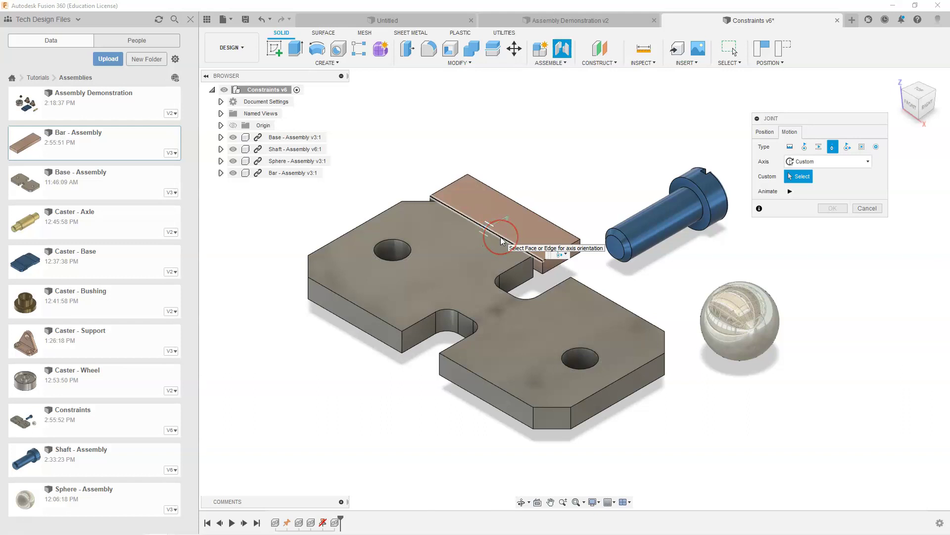
{"action": "left_click", "coordinate": [502, 241]}
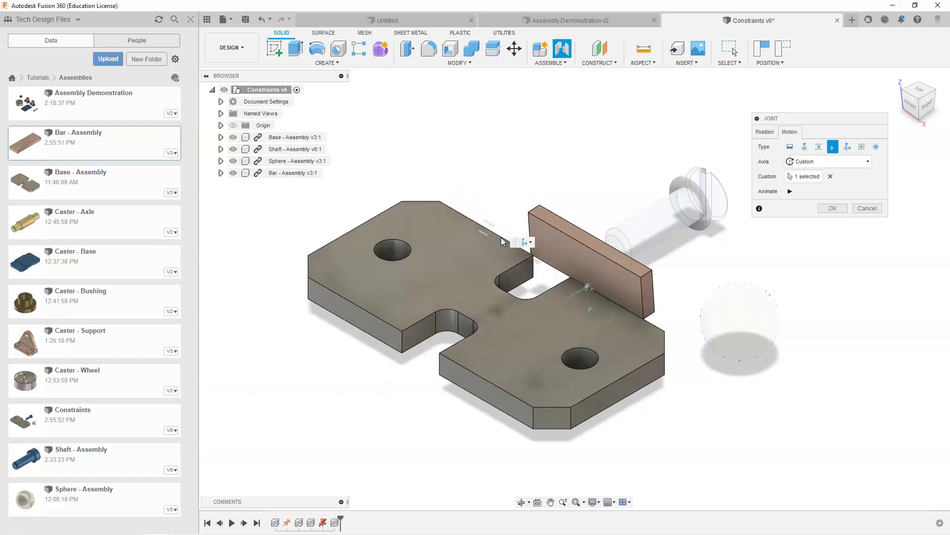
{"action": "left_click", "coordinate": [746, 288]}
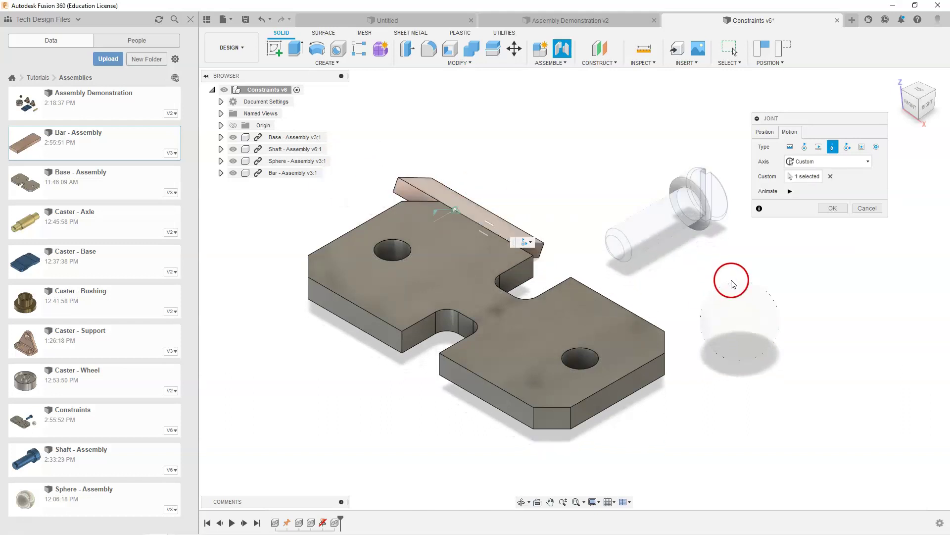
{"action": "left_click", "coordinate": [679, 207]}
{"action": "left_click", "coordinate": [524, 252]}
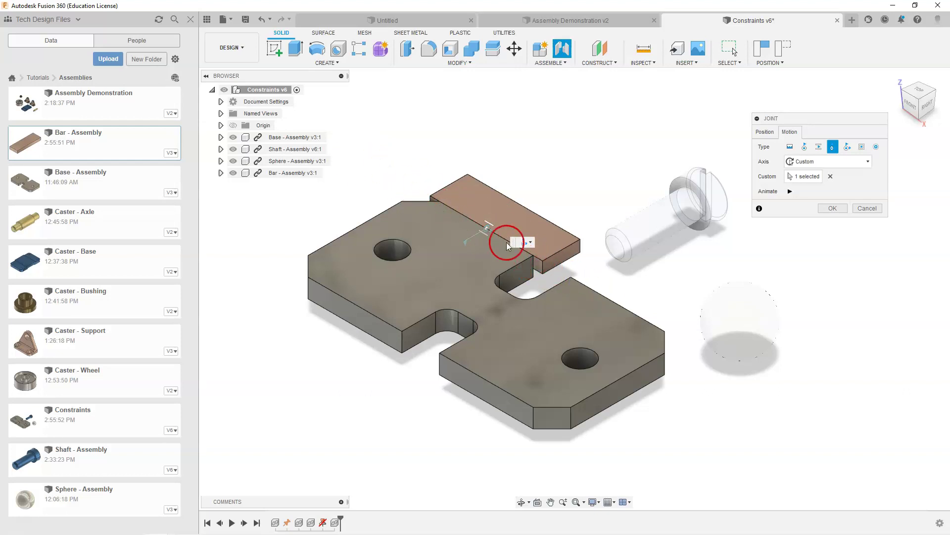
Try the Pin-Slot and Planar motion types on the bar joint, and cancel the joint
{"action": "left_click", "coordinate": [834, 149]}
{"action": "left_click", "coordinate": [848, 148]}
{"action": "left_click", "coordinate": [862, 149]}
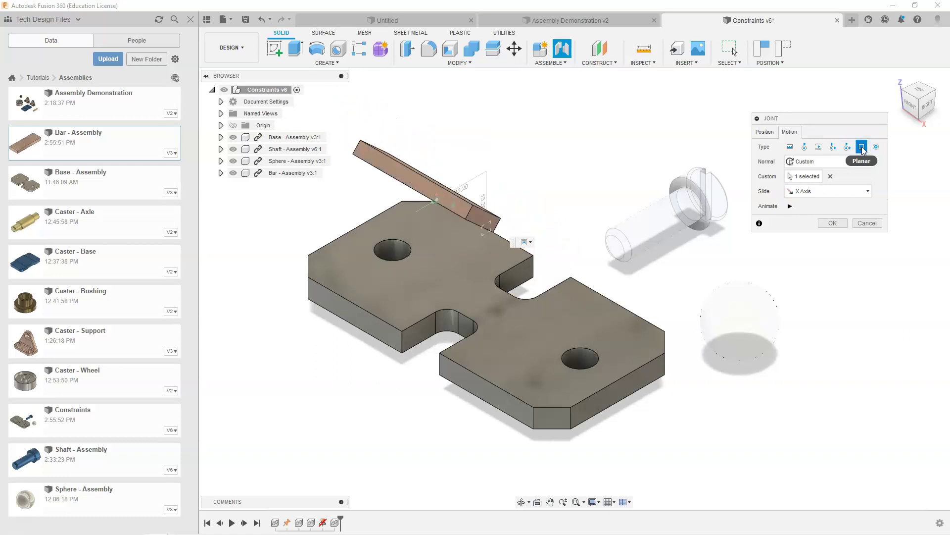
{"action": "left_click", "coordinate": [597, 210]}
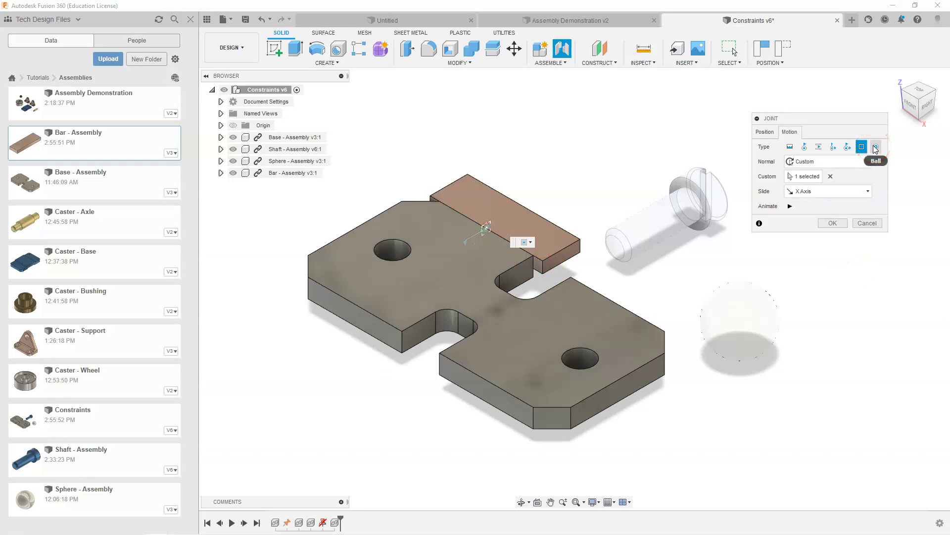
{"action": "left_click", "coordinate": [520, 198]}
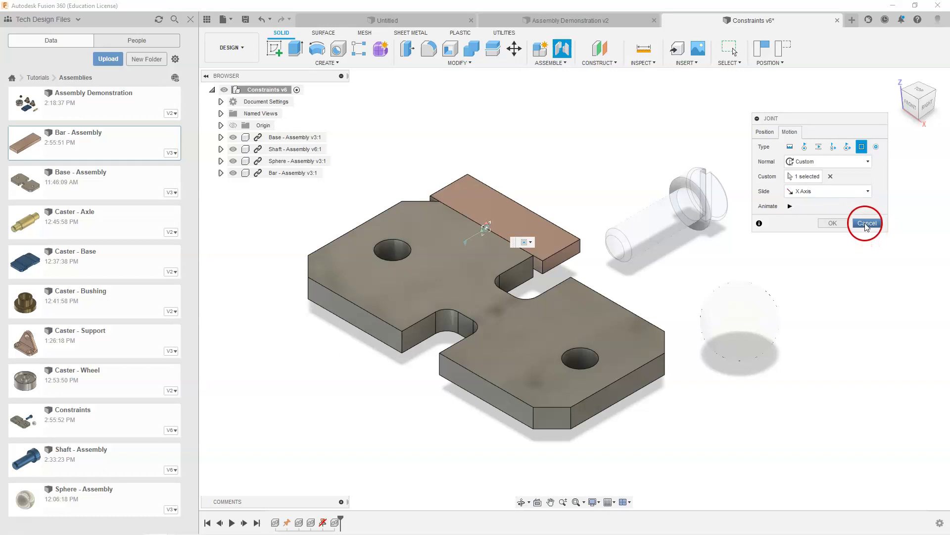
{"action": "left_click", "coordinate": [866, 225]}
Try joining the underside of the shaft's head to the top centre of the base plate's left-hand hole
{"action": "left_click", "coordinate": [740, 344]}
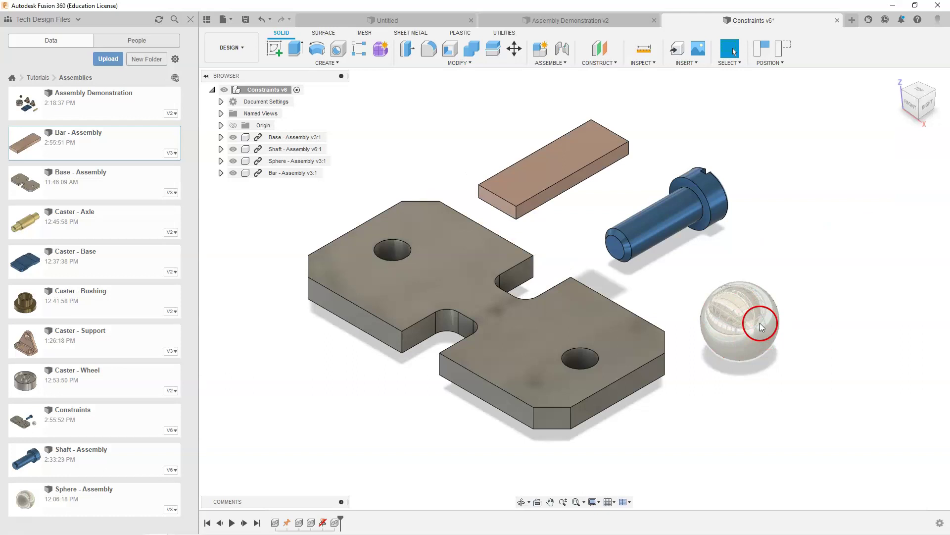
{"action": "left_click", "coordinate": [693, 216]}
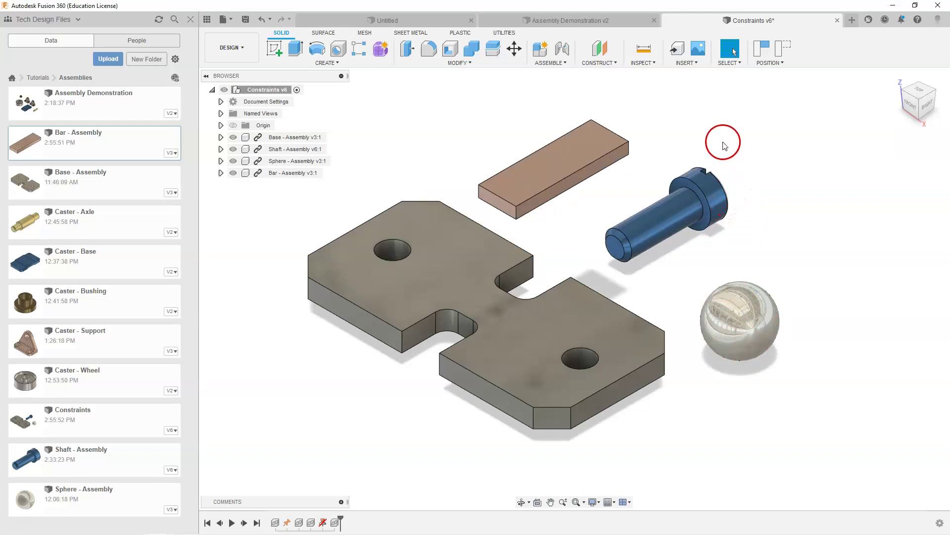
{"action": "key", "text": "j"}
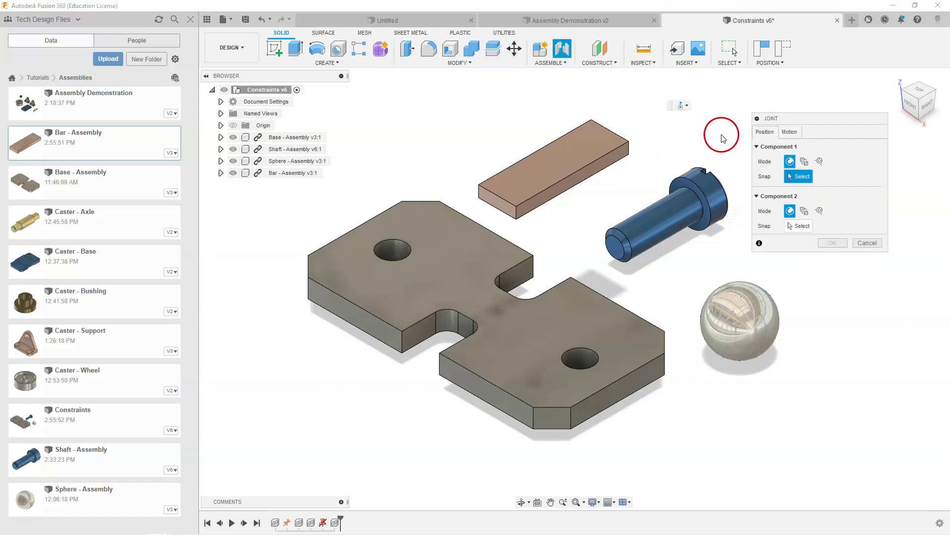
{"action": "left_click", "coordinate": [707, 203]}
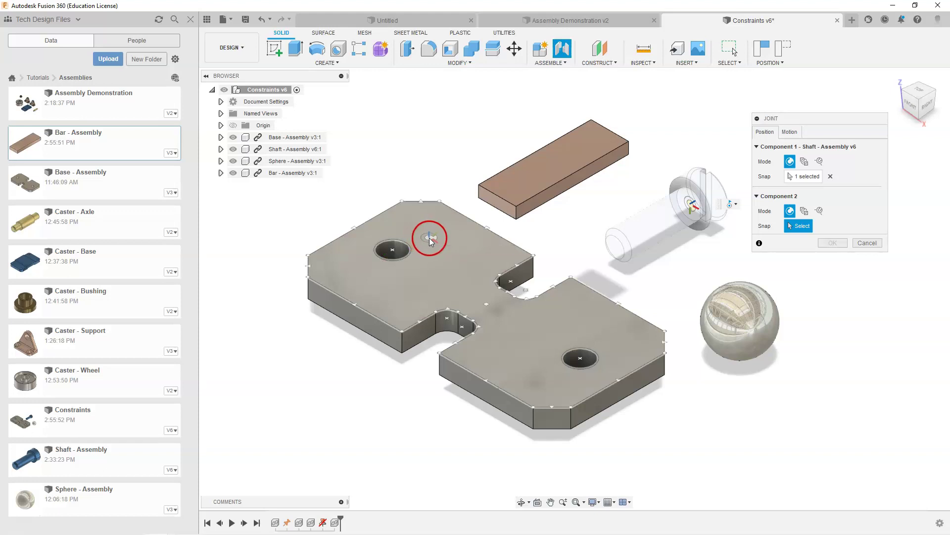
{"action": "left_click", "coordinate": [393, 251]}
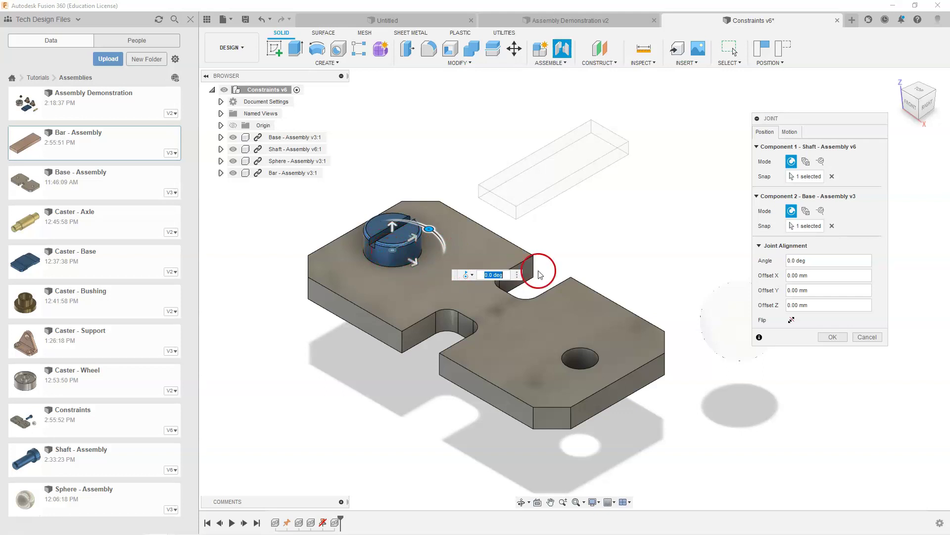
Try the Revolute motion type for the shaft joint and preview its rotation about the Z axis
{"action": "left_click", "coordinate": [790, 132]}
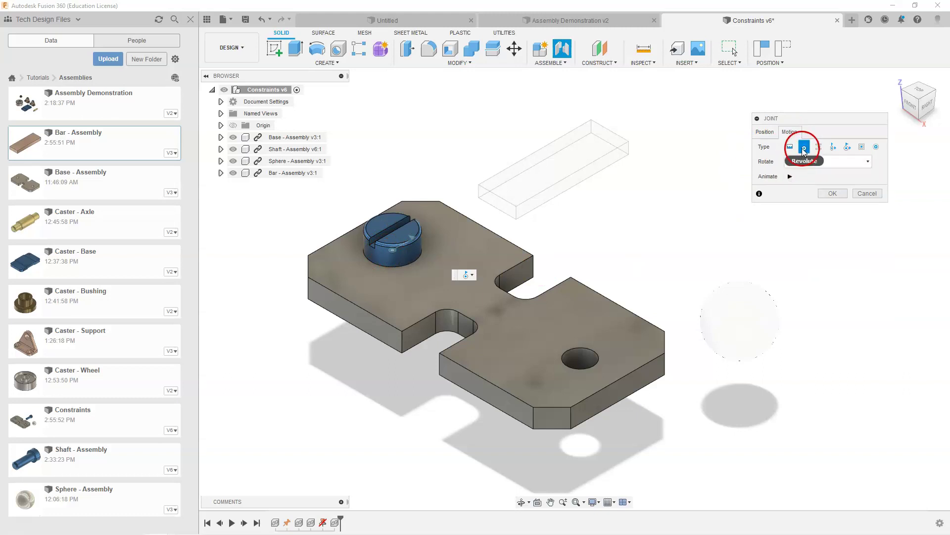
{"action": "left_click", "coordinate": [790, 176]}
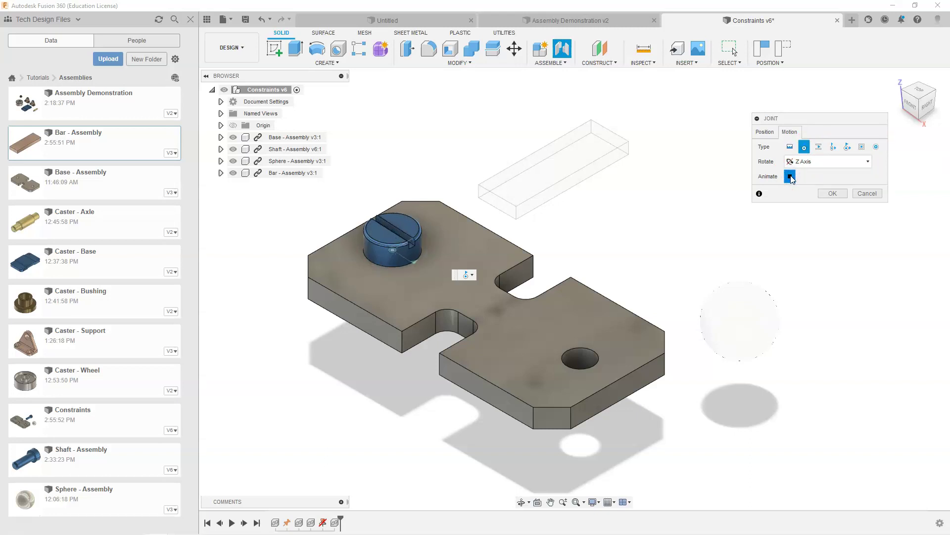
{"action": "left_click", "coordinate": [792, 179]}
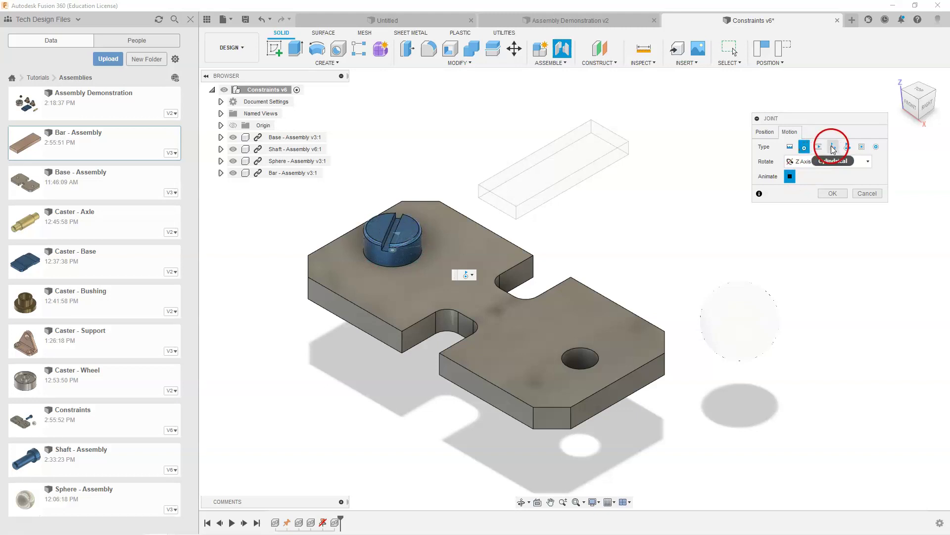
Try the Cylindrical and Ball motion types on the shaft joint, and cancel the joint
{"action": "left_click", "coordinate": [834, 148]}
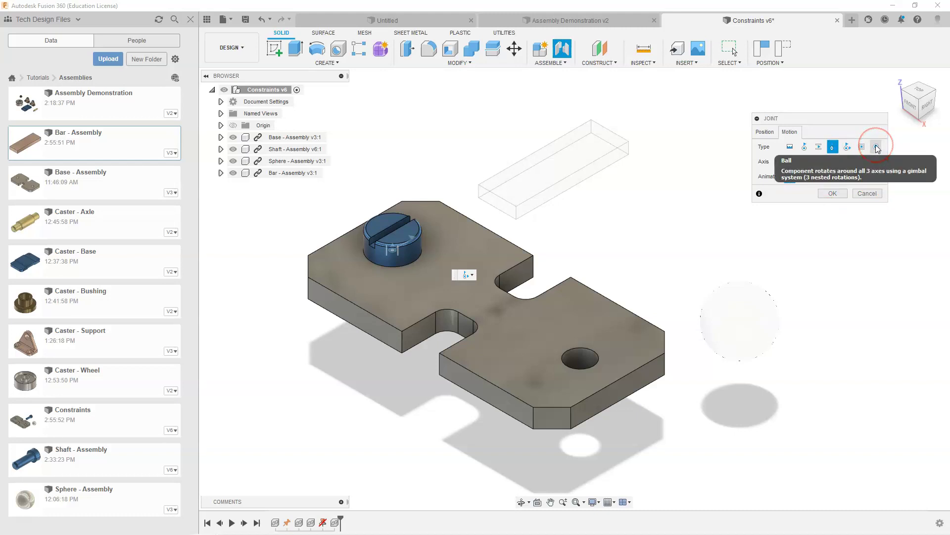
{"action": "left_click", "coordinate": [442, 224]}
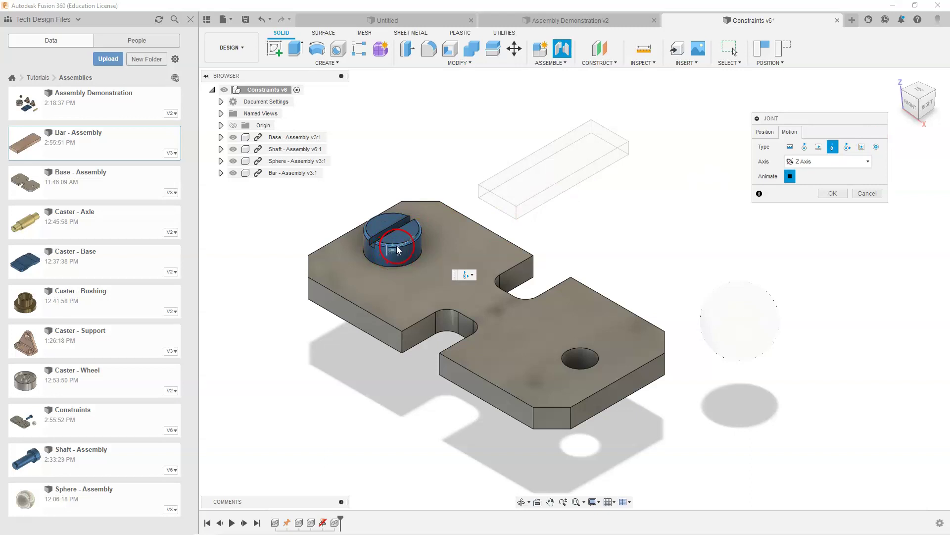
{"action": "left_click", "coordinate": [877, 148]}
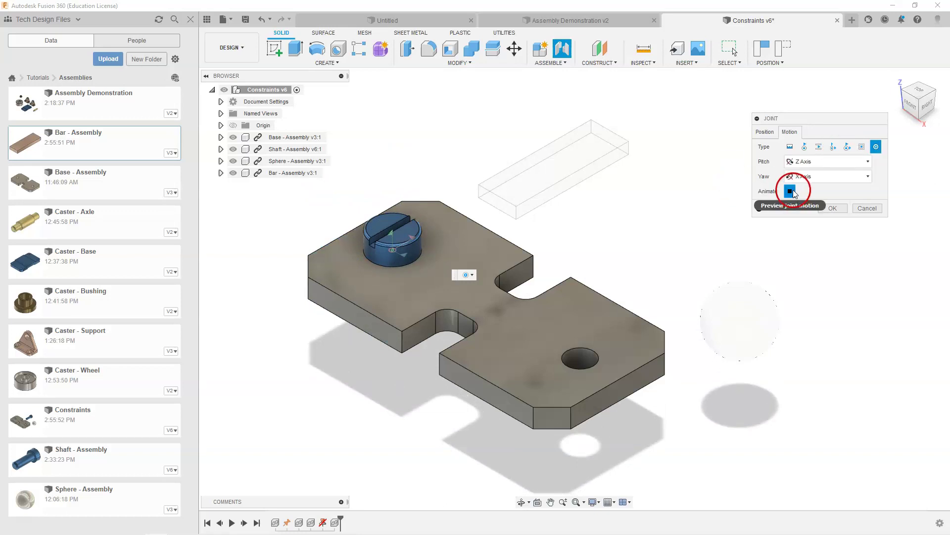
{"action": "left_click", "coordinate": [865, 208]}
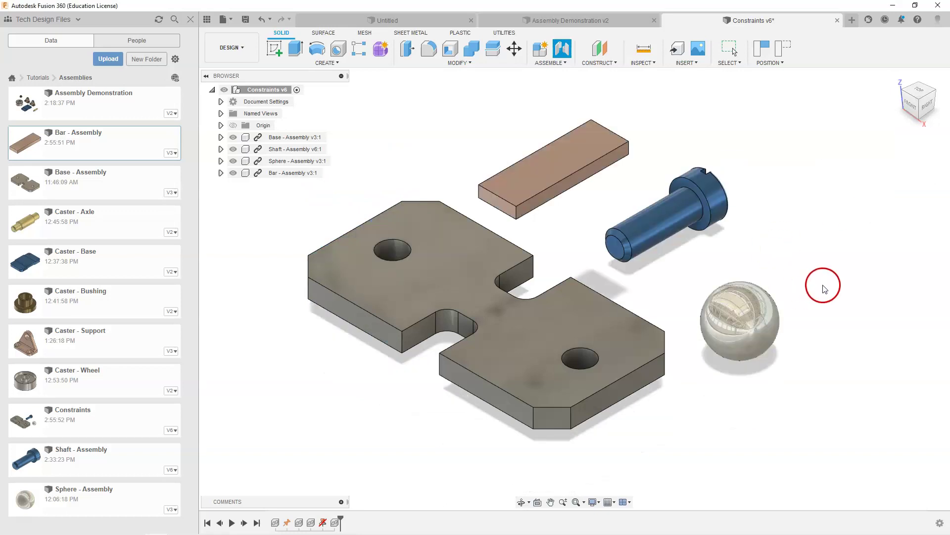
Try joining the sphere's centre to a right-hand corner of the base plate's top face
{"action": "key", "text": "j"}
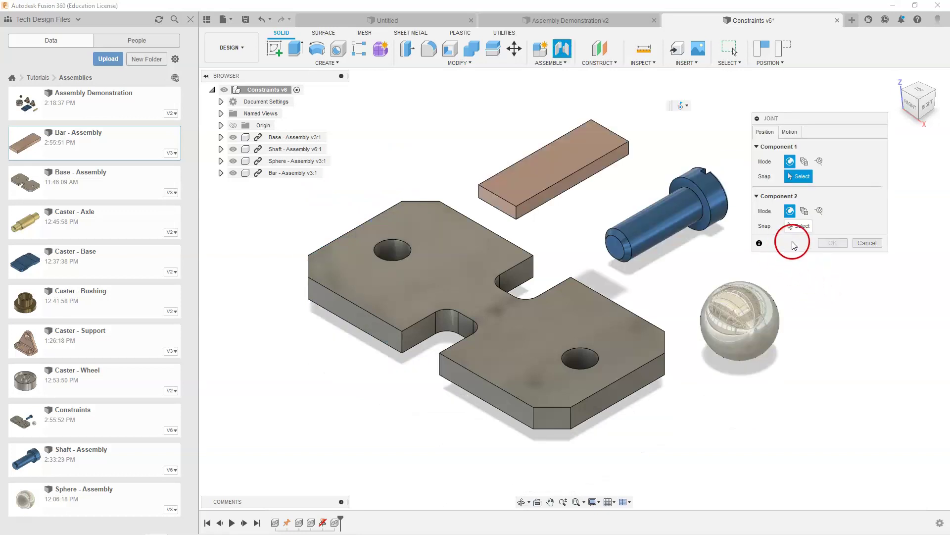
{"action": "left_click", "coordinate": [742, 323]}
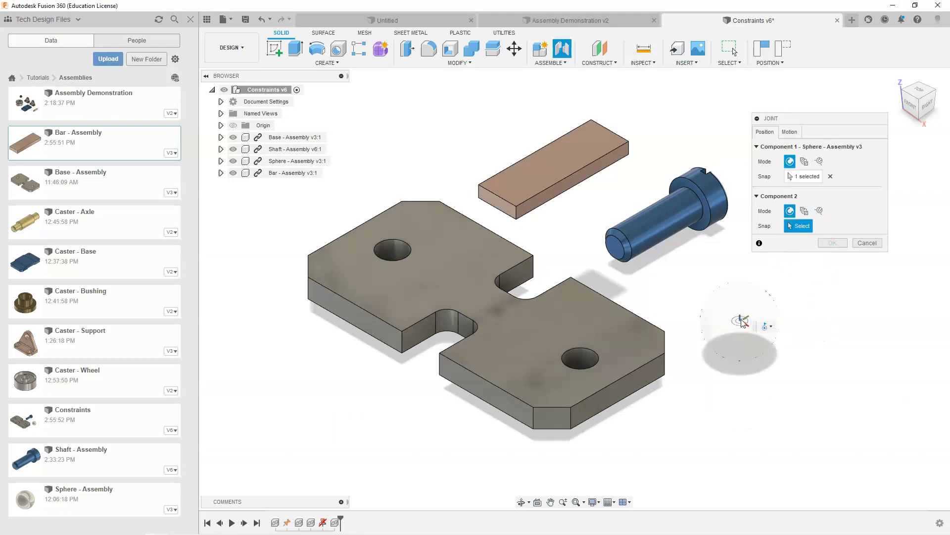
{"action": "left_click", "coordinate": [665, 354]}
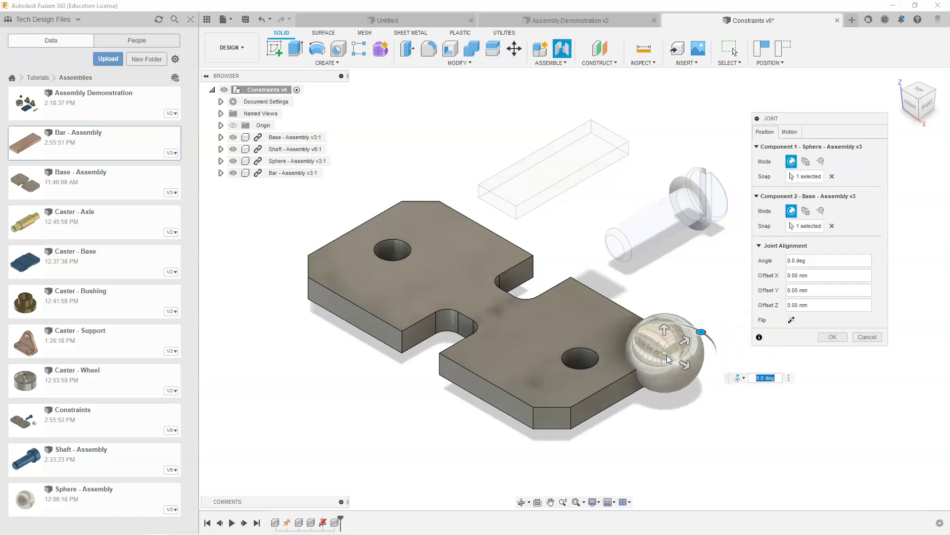
Try the Ball motion type for the sphere joint with Z-axis pitch and X-axis yaw, preview it, and cancel the joint
{"action": "left_click", "coordinate": [790, 132]}
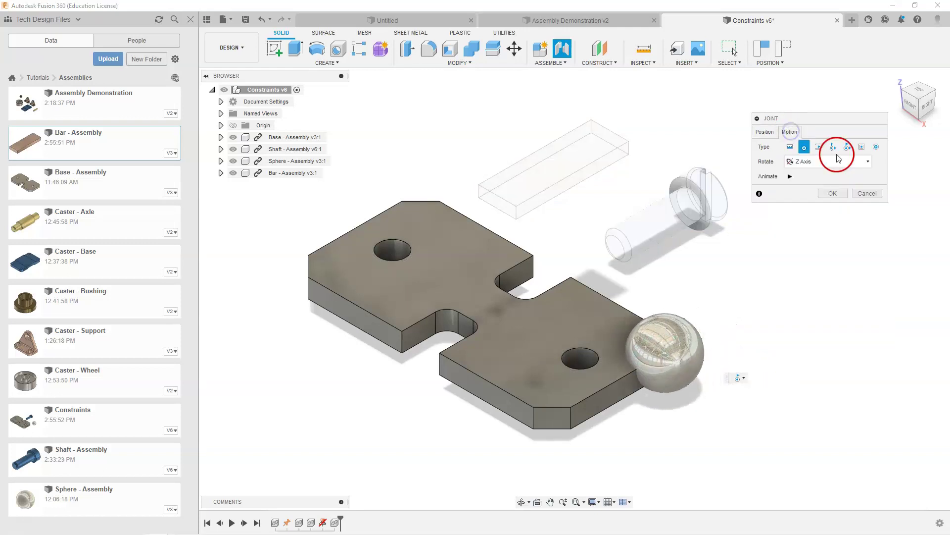
{"action": "left_click", "coordinate": [877, 147]}
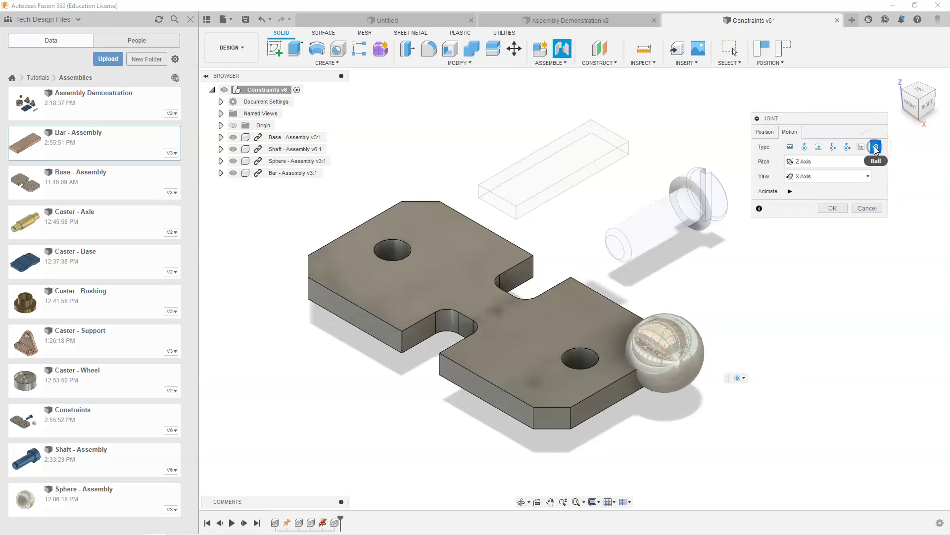
{"action": "scroll", "coordinate": [669, 391], "scroll_direction": "up", "scroll_amount": 8}
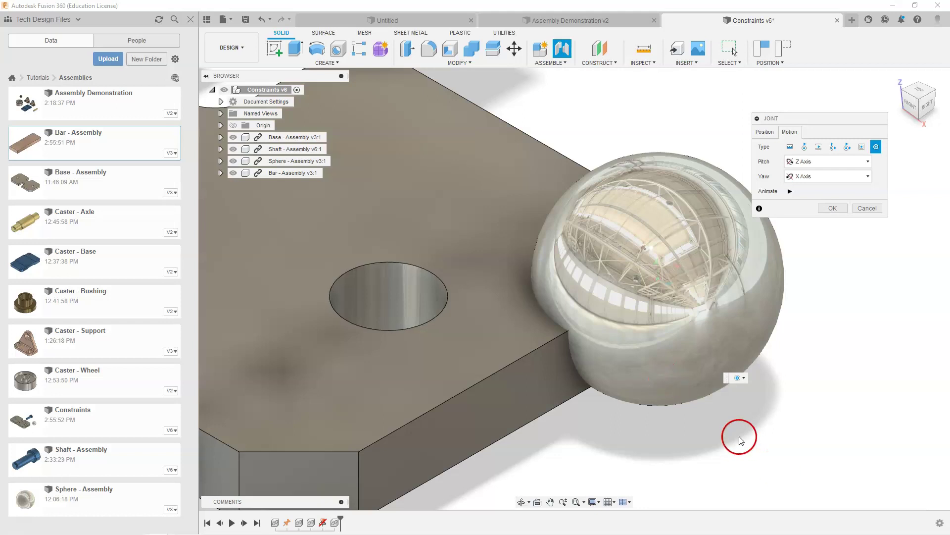
{"action": "left_click", "coordinate": [790, 192]}
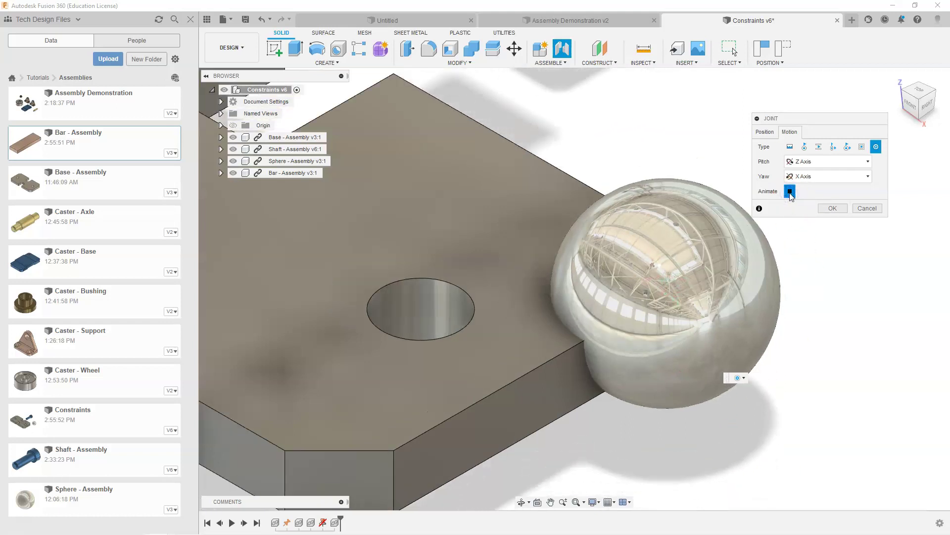
{"action": "left_click", "coordinate": [865, 208]}
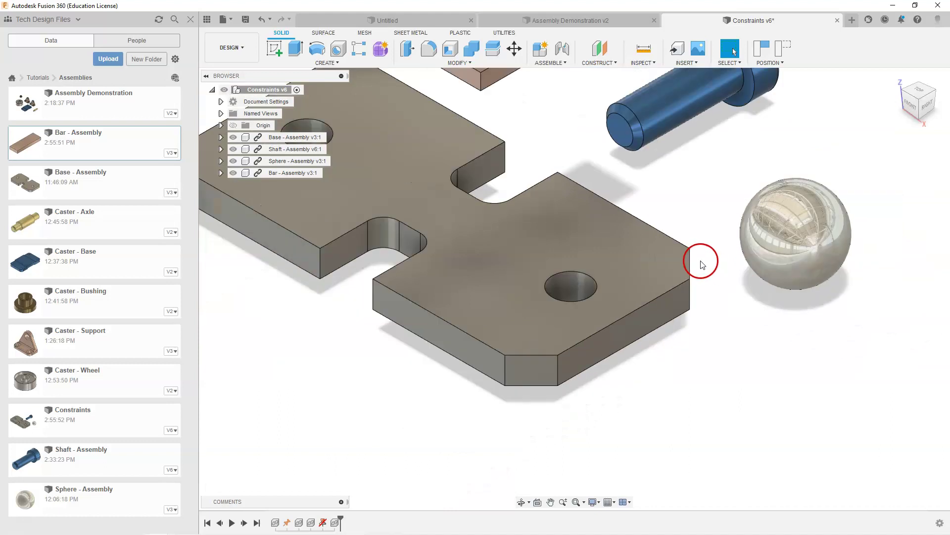
Start a new joint to review the available motion types, including Revolute, and cancel it without joining any components
{"action": "scroll", "coordinate": [791, 172], "scroll_direction": "up", "scroll_amount": 1}
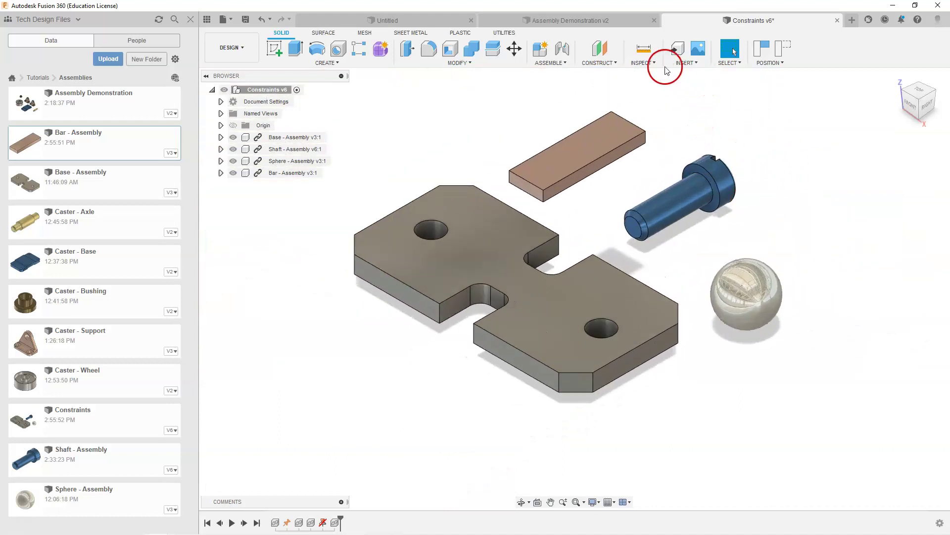
{"action": "left_click", "coordinate": [560, 50]}
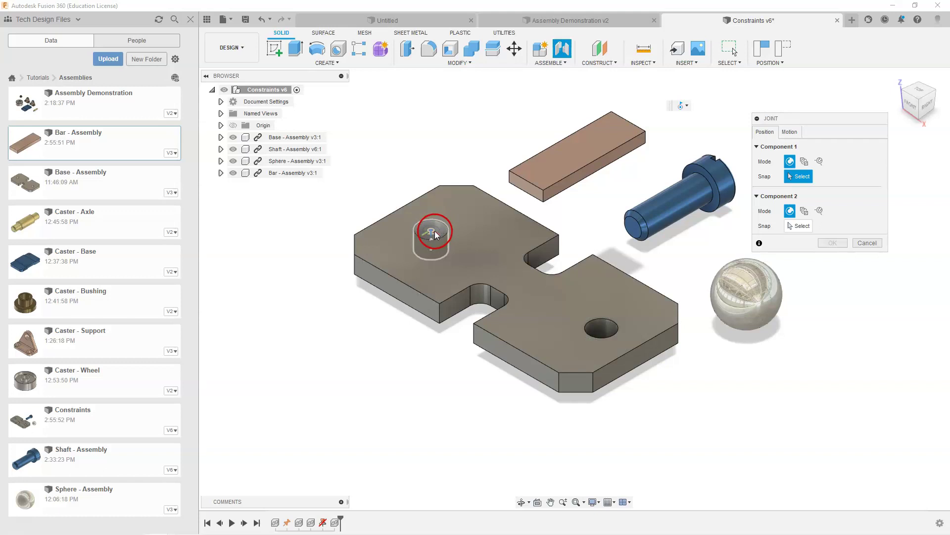
{"action": "left_click", "coordinate": [788, 132]}
{"action": "left_click", "coordinate": [805, 147]}
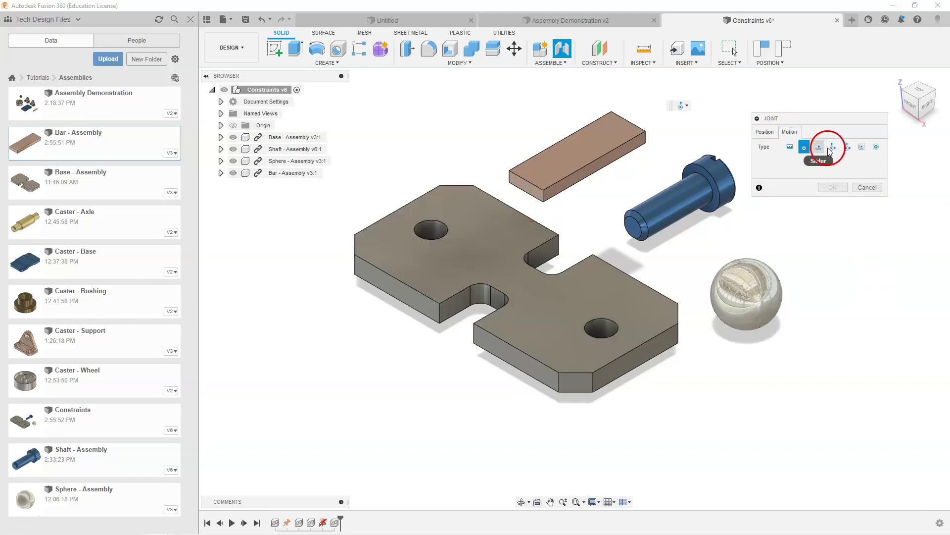
{"action": "left_click", "coordinate": [865, 186]}
{"action": "right_click", "coordinate": [787, 171]}
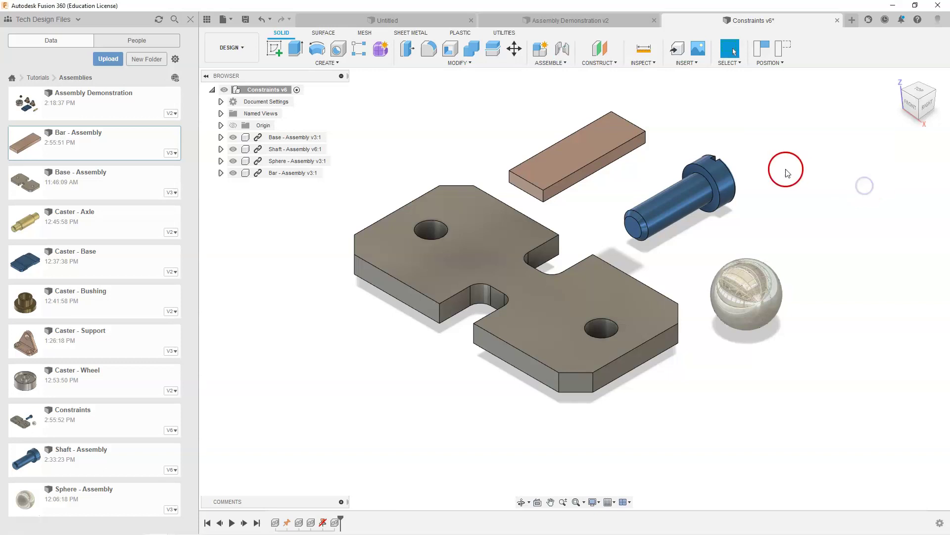
Start a joint and examine the joint origin snap points on the base plate's edges, corners, top face and hole
{"action": "left_click", "coordinate": [602, 224]}
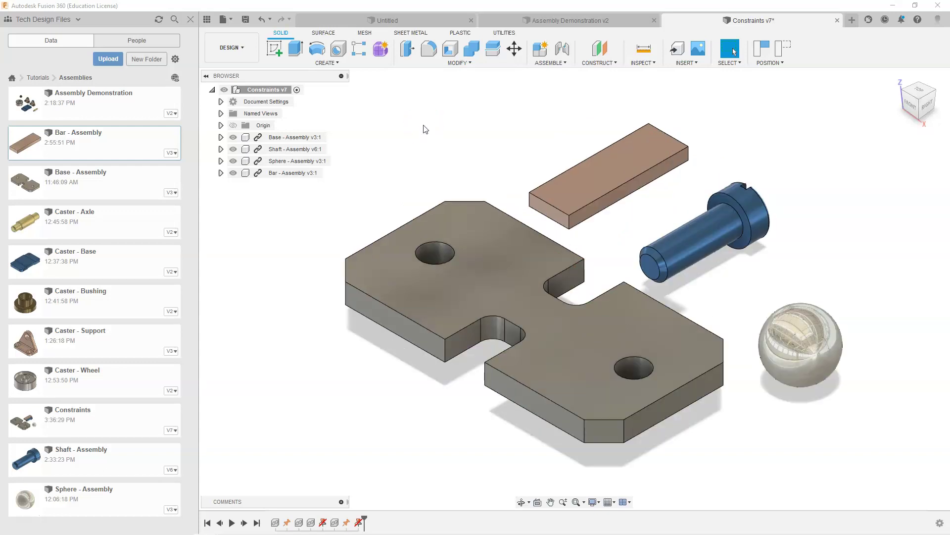
{"action": "left_click", "coordinate": [423, 112]}
{"action": "left_click", "coordinate": [470, 116]}
{"action": "key", "text": "j"}
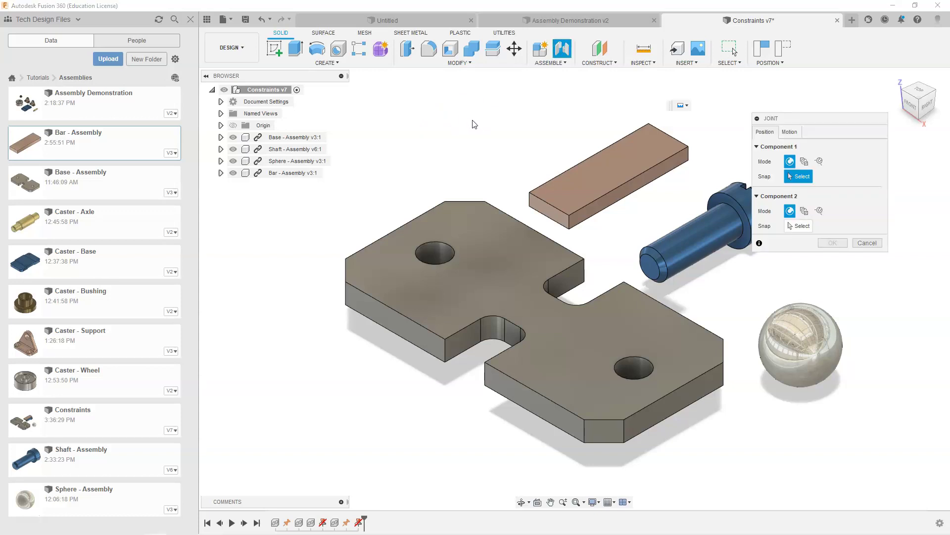
{"action": "left_click", "coordinate": [476, 122]}
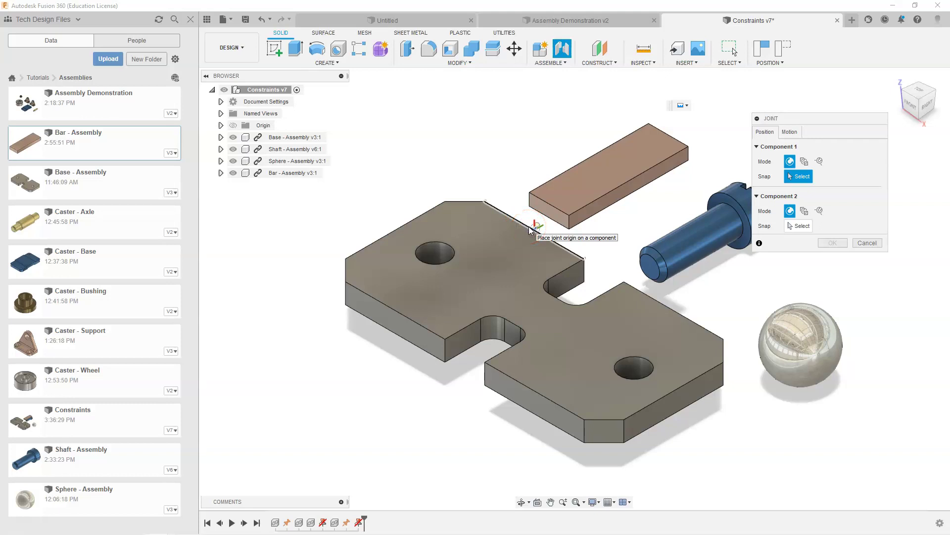
{"action": "left_click", "coordinate": [495, 203]}
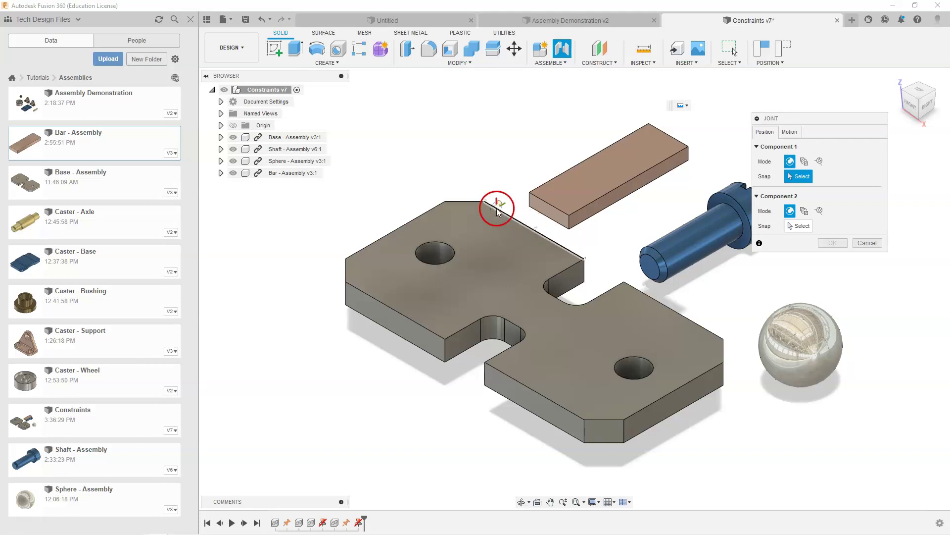
{"action": "left_click", "coordinate": [464, 225]}
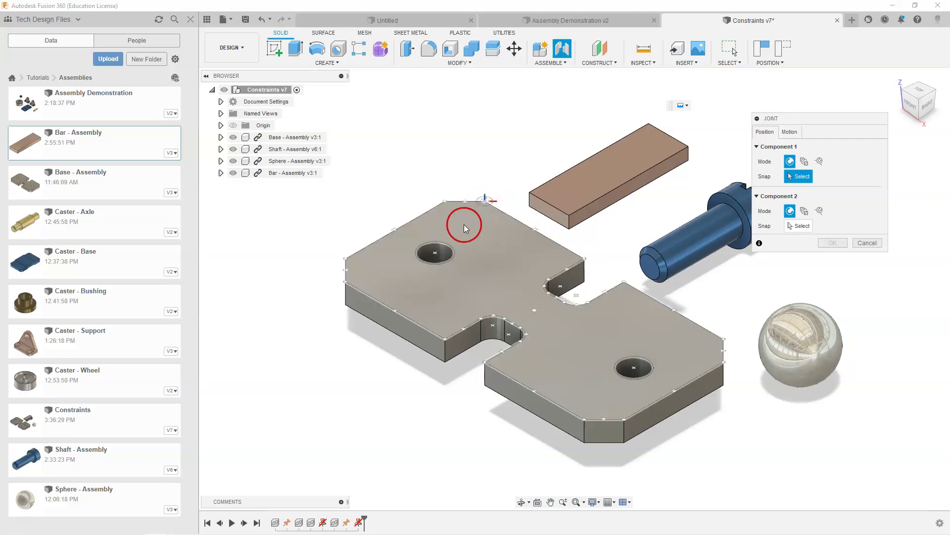
{"action": "left_click", "coordinate": [456, 258]}
{"action": "left_click", "coordinate": [434, 253]}
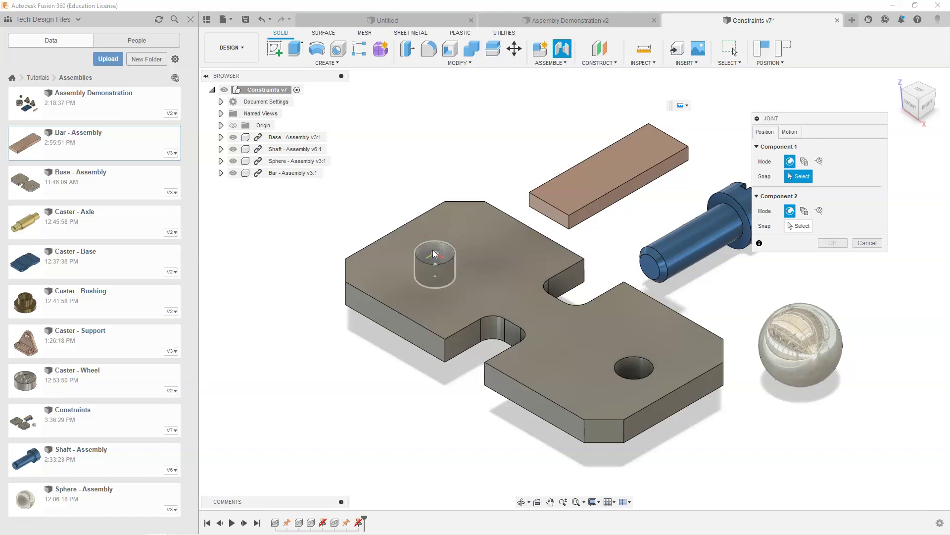
Move the Joint dialog clear of the model, examine the snap points on the shaft and sphere, and cancel the joint
{"action": "left_click_drag", "start_coordinate": [837, 133], "coordinate": [888, 146]}
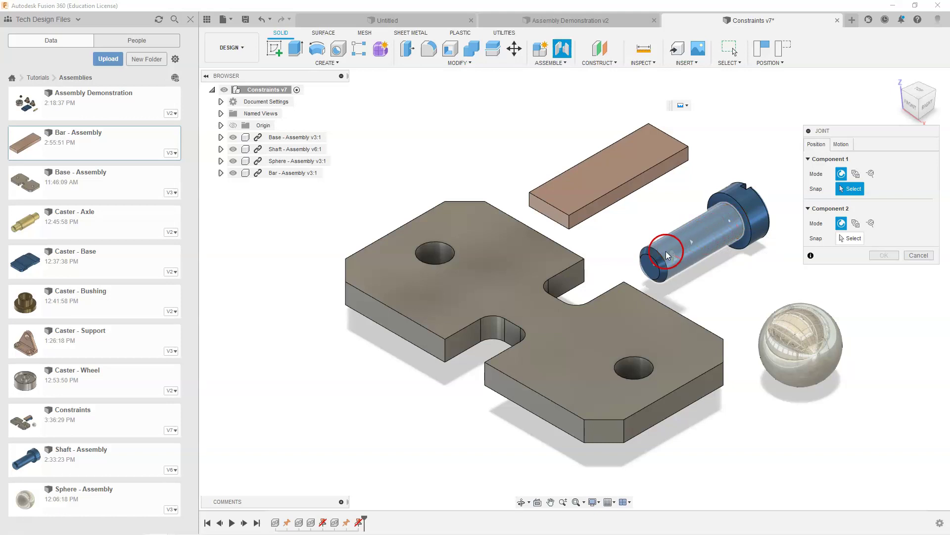
{"action": "left_click", "coordinate": [780, 310]}
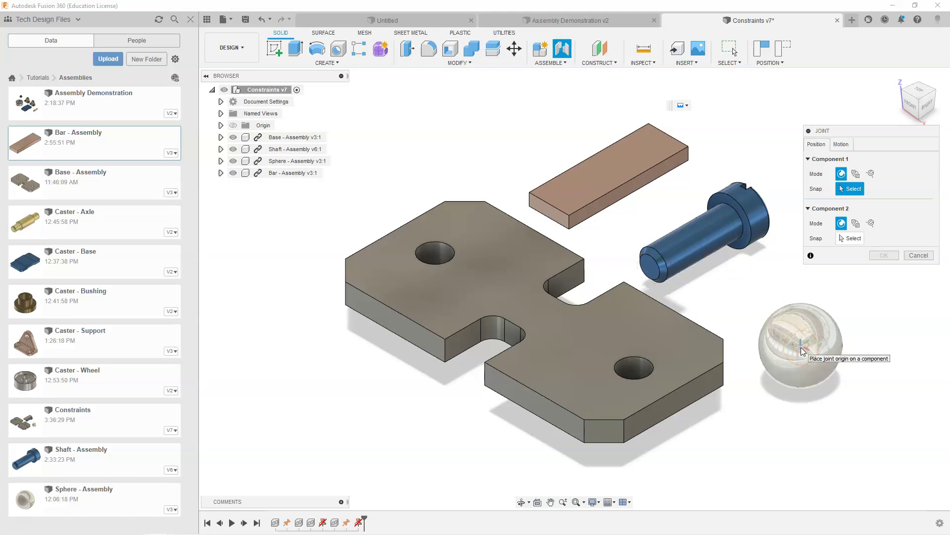
{"action": "left_click", "coordinate": [735, 318]}
{"action": "left_click", "coordinate": [738, 297]}
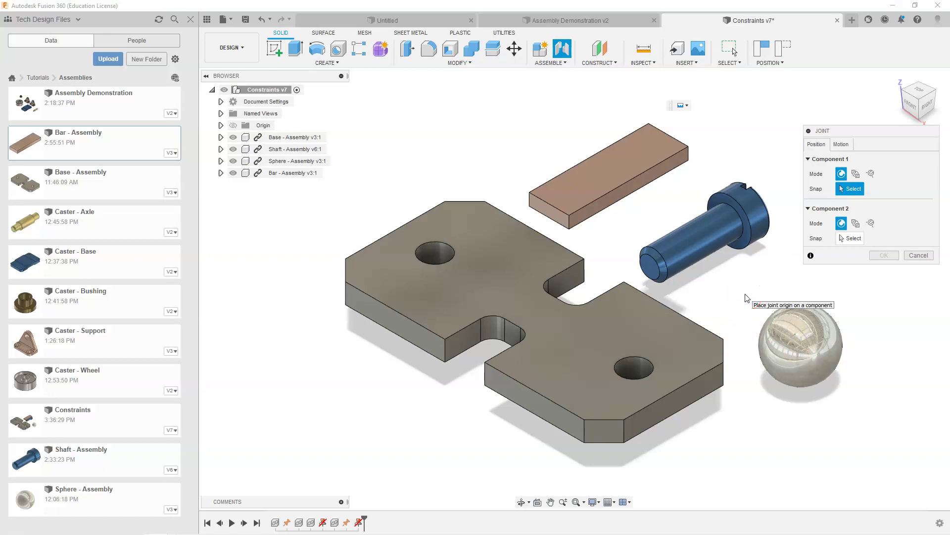
{"action": "left_click", "coordinate": [696, 302]}
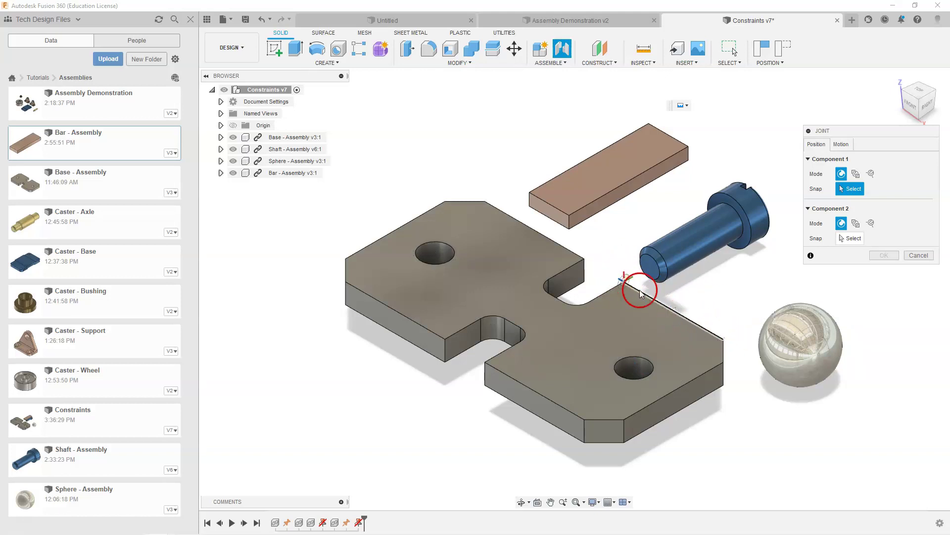
{"action": "key", "text": "Escape"}
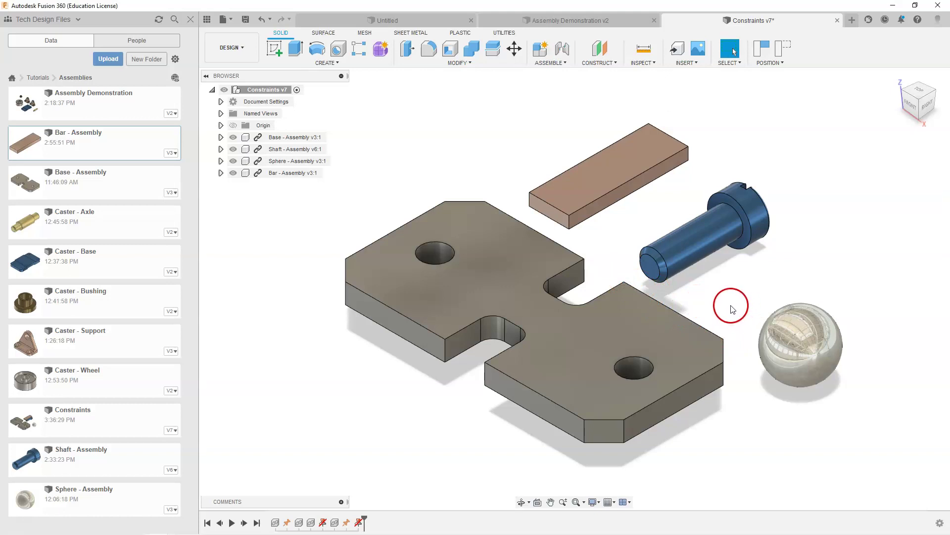
Rigidly join the midpoint of the bar's lower end edge to the midpoint of the base plate's front top edge, flipping the bar onto the plate
{"action": "key", "text": "j"}
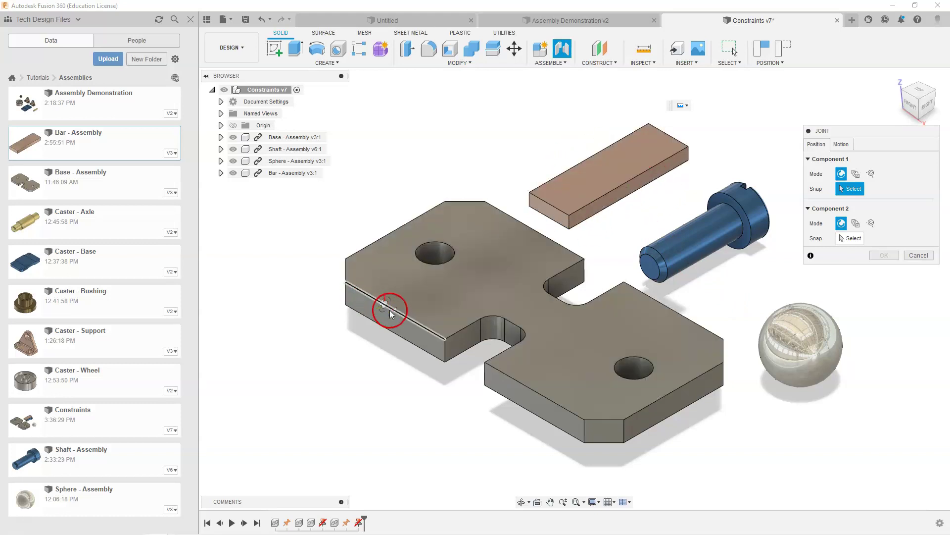
{"action": "left_click", "coordinate": [603, 238]}
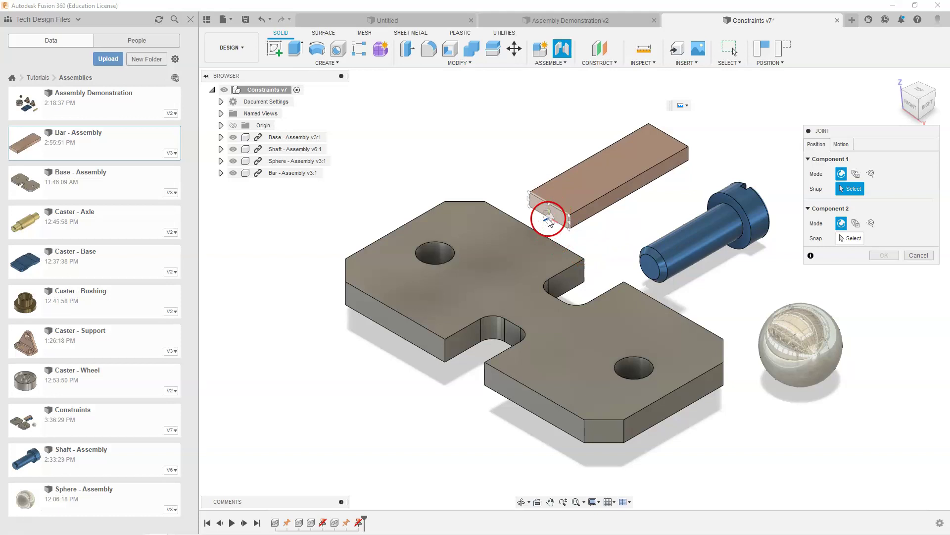
{"action": "left_click", "coordinate": [550, 223]}
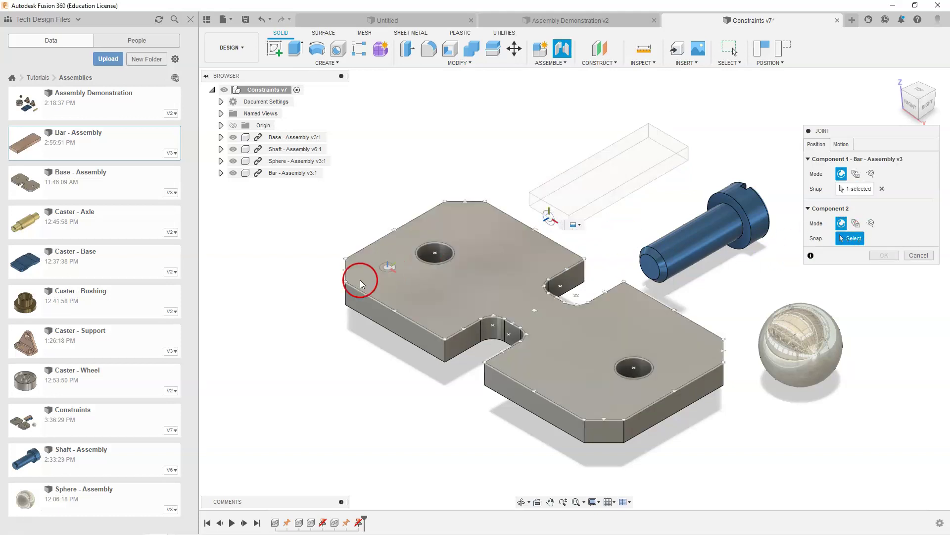
{"action": "left_click", "coordinate": [394, 311]}
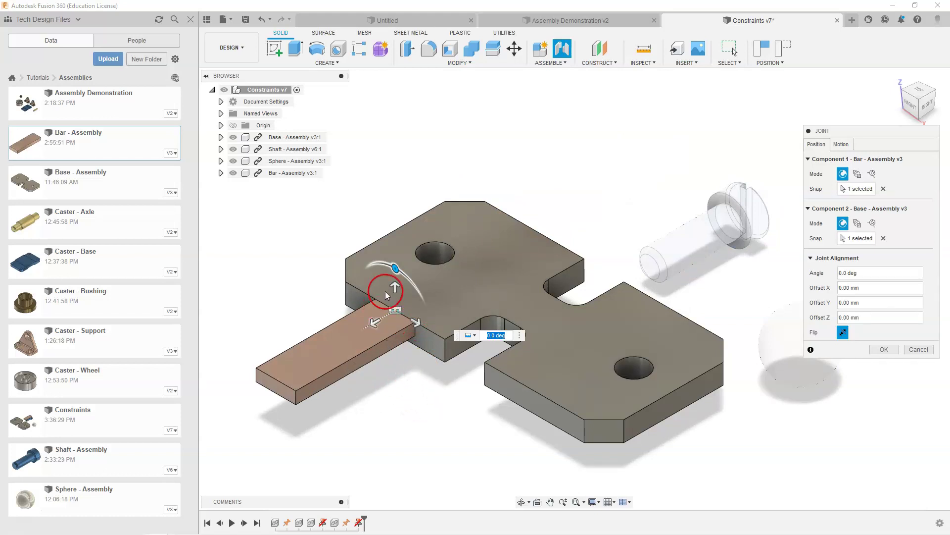
{"action": "left_click", "coordinate": [843, 332]}
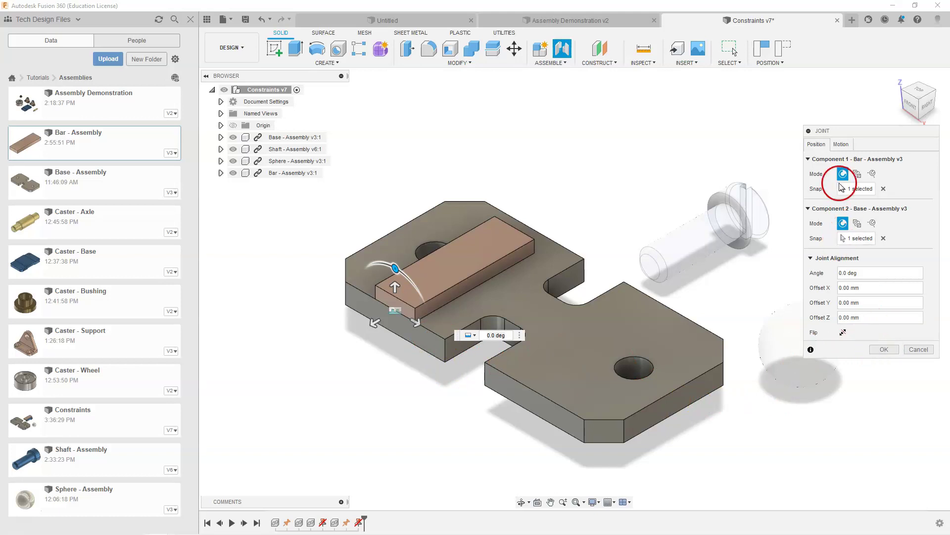
{"action": "left_click", "coordinate": [839, 144]}
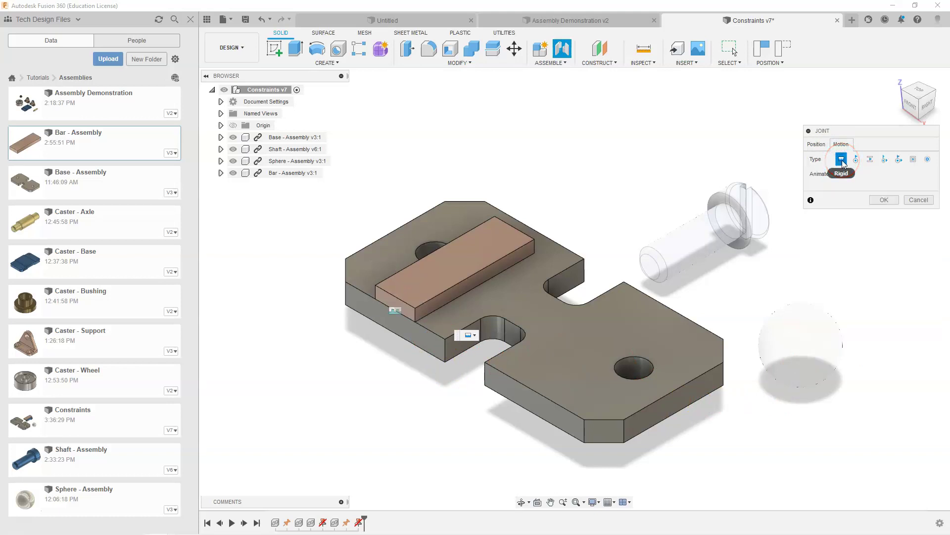
Set the bar joint's Z offset to -2 mm and create the joint
{"action": "left_click", "coordinate": [816, 145]}
{"action": "left_click", "coordinate": [847, 325]}
{"action": "left_click", "coordinate": [505, 351]}
{"action": "left_click_drag", "start_coordinate": [415, 335], "coordinate": [394, 380]}
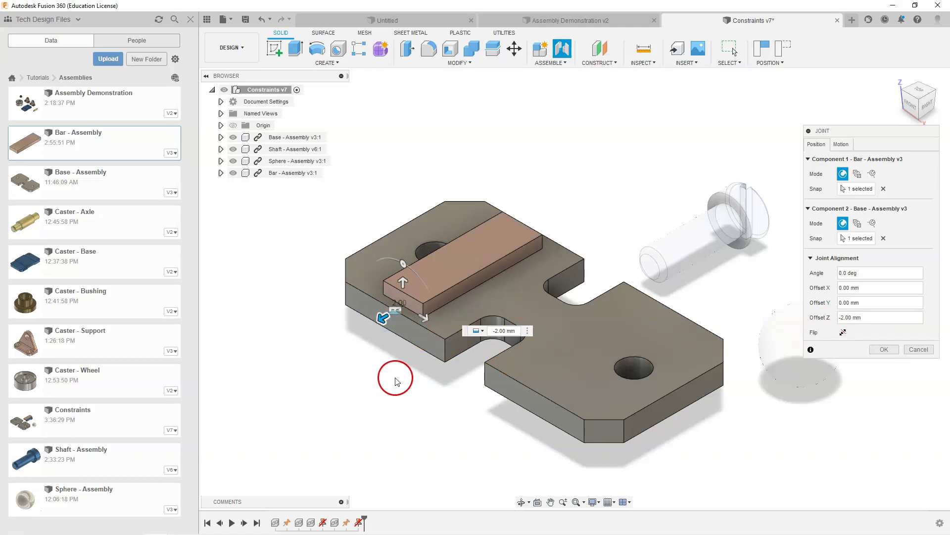
{"action": "mouse_move", "coordinate": [389, 369]}
{"action": "left_mouse_down"}
{"action": "mouse_move", "coordinate": [389, 312]}
{"action": "mouse_move", "coordinate": [405, 305]}
{"action": "mouse_move", "coordinate": [394, 292]}
{"action": "mouse_move", "coordinate": [410, 312]}
{"action": "left_mouse_up"}
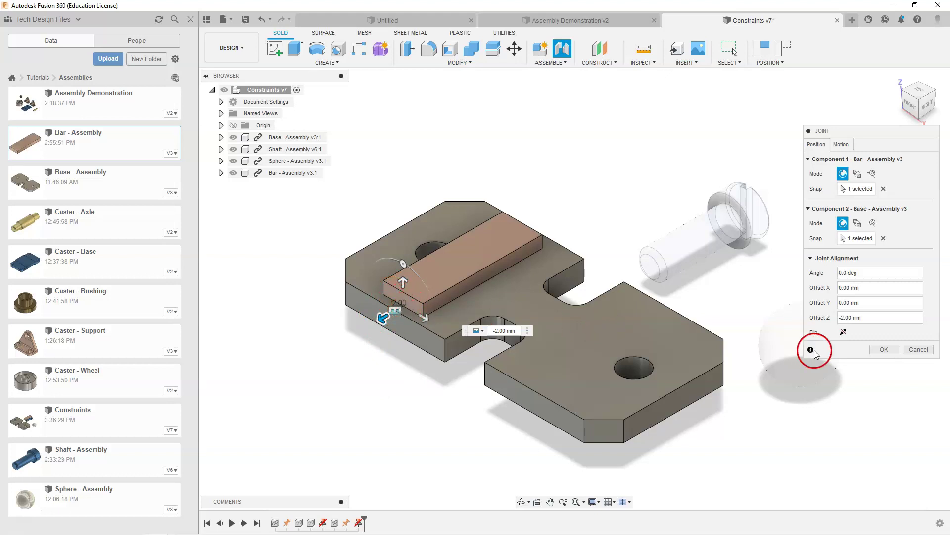
{"action": "left_click", "coordinate": [877, 349]}
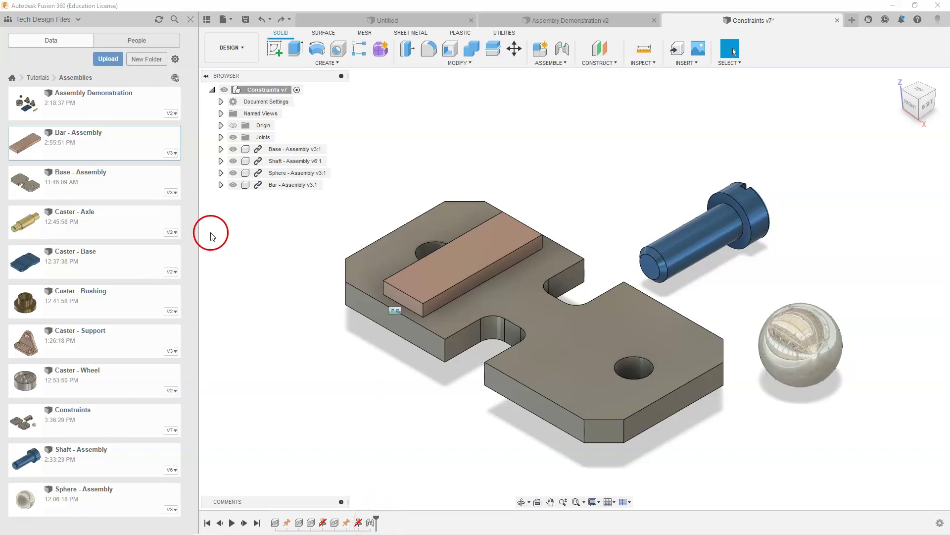
Find the bar's rigid joint among the design's joints, delete it, and move the bar clear of the base plate
{"action": "left_click", "coordinate": [221, 138]}
{"action": "left_click", "coordinate": [271, 151]}
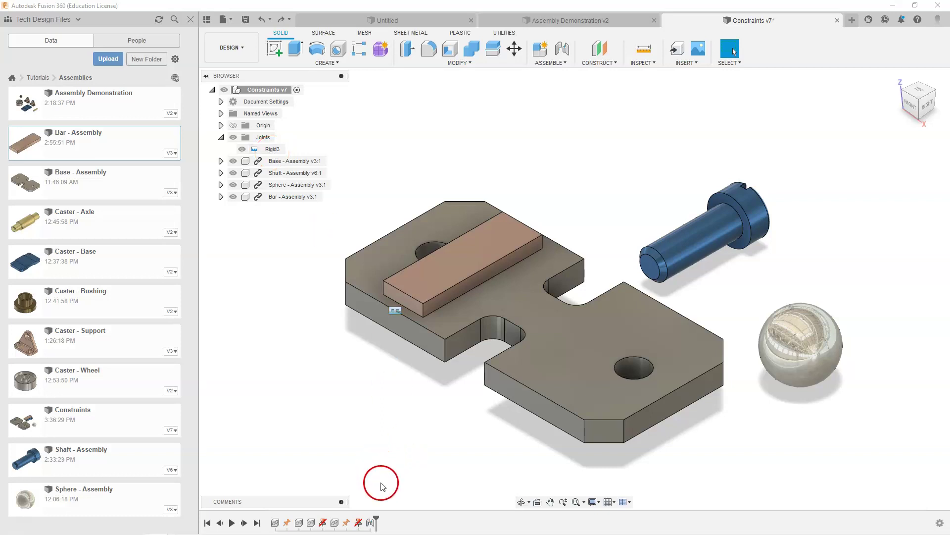
{"action": "right_click", "coordinate": [371, 525]}
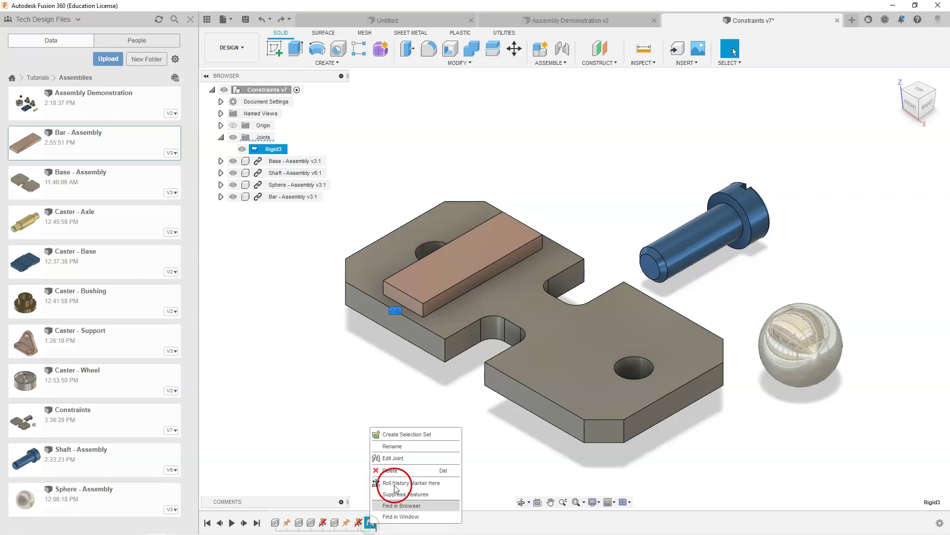
{"action": "left_click", "coordinate": [387, 472]}
{"action": "left_click_drag", "start_coordinate": [547, 245], "coordinate": [611, 155]}
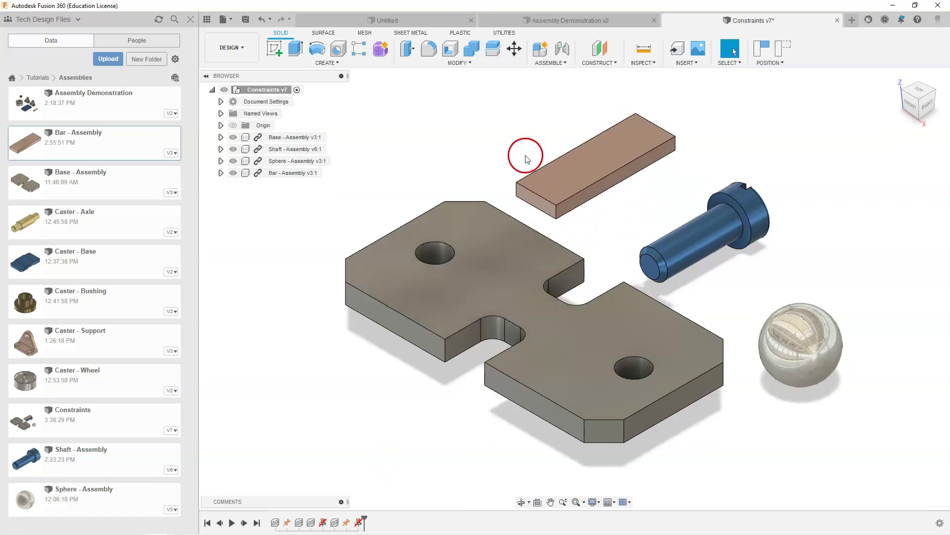
Join the bar's lower end corner to the base plate's top corner beside the front notch, flipping the bar onto the plate
{"action": "key", "text": "j"}
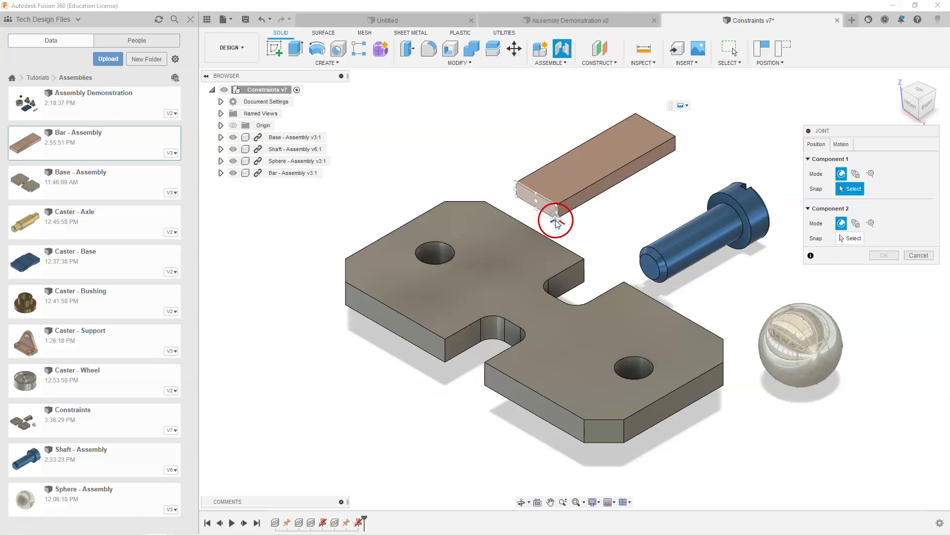
{"action": "left_click", "coordinate": [554, 214]}
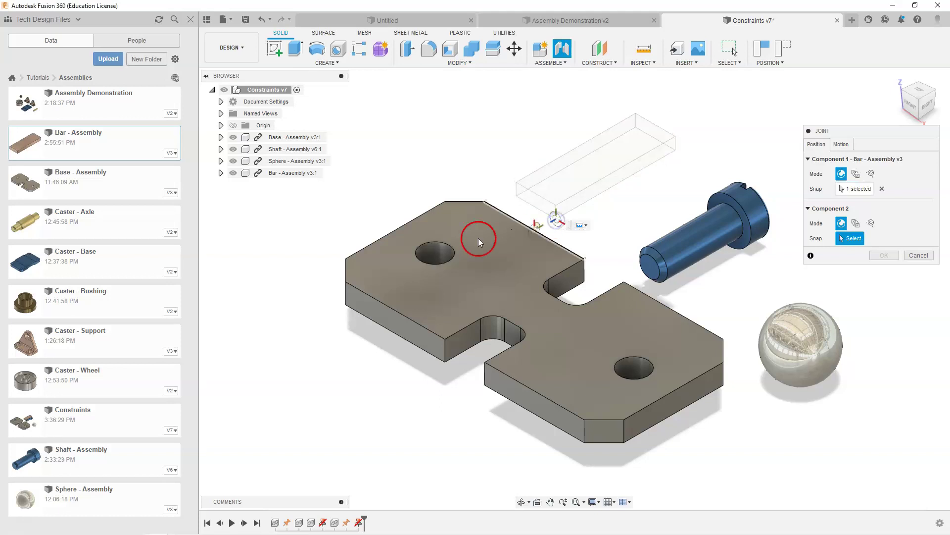
{"action": "left_click", "coordinate": [446, 341]}
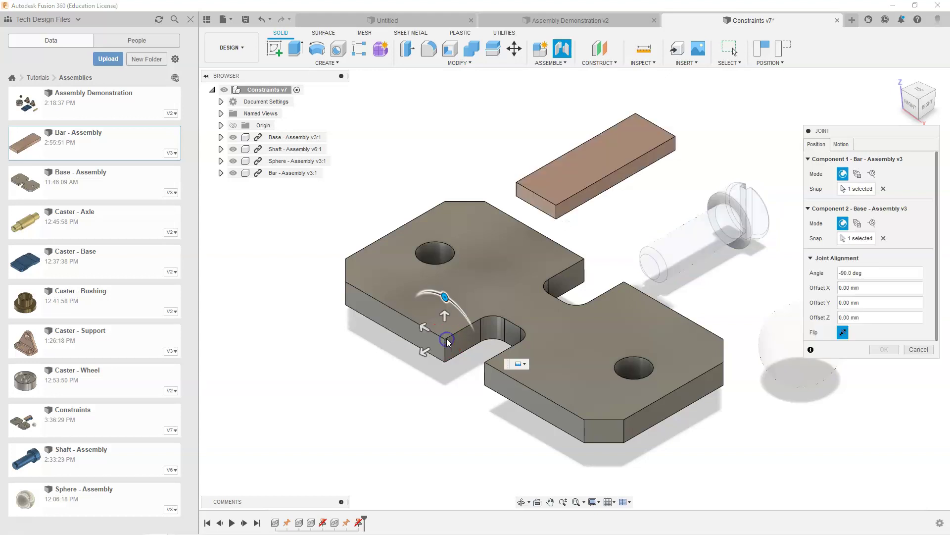
{"action": "left_click", "coordinate": [843, 332]}
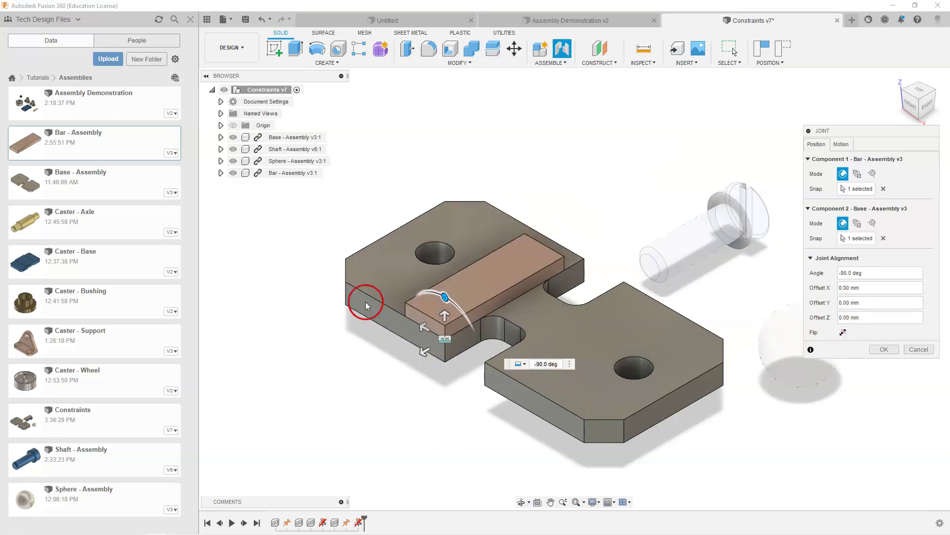
Offset the bar 3 mm in Y and -3 mm in Z from the plate's corner, and create the joint with Rigid motion
{"action": "left_click", "coordinate": [424, 328]}
{"action": "mouse_move", "coordinate": [424, 327]}
{"action": "left_mouse_down"}
{"action": "mouse_move", "coordinate": [435, 321]}
{"action": "mouse_move", "coordinate": [415, 342]}
{"action": "mouse_move", "coordinate": [422, 336]}
{"action": "left_mouse_up"}
{"action": "left_click", "coordinate": [411, 341]}
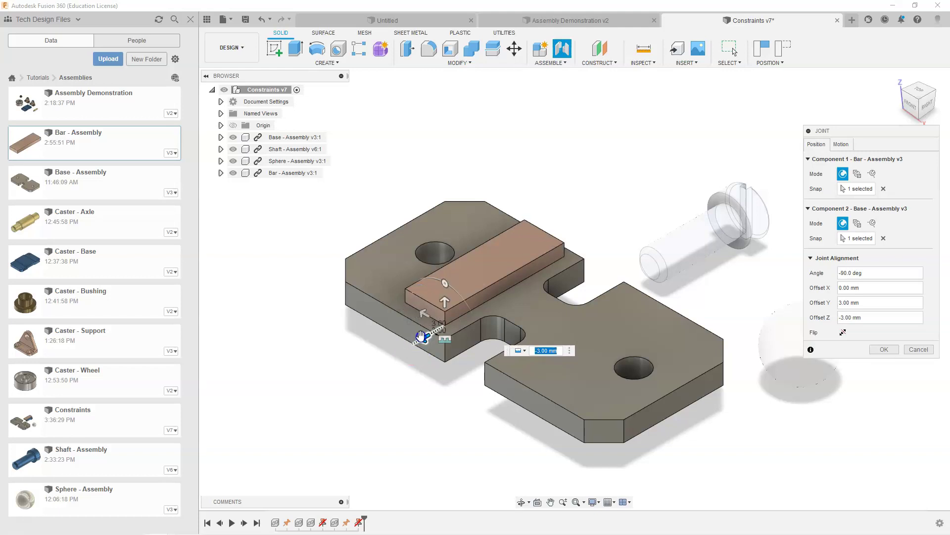
{"action": "left_click", "coordinate": [841, 144]}
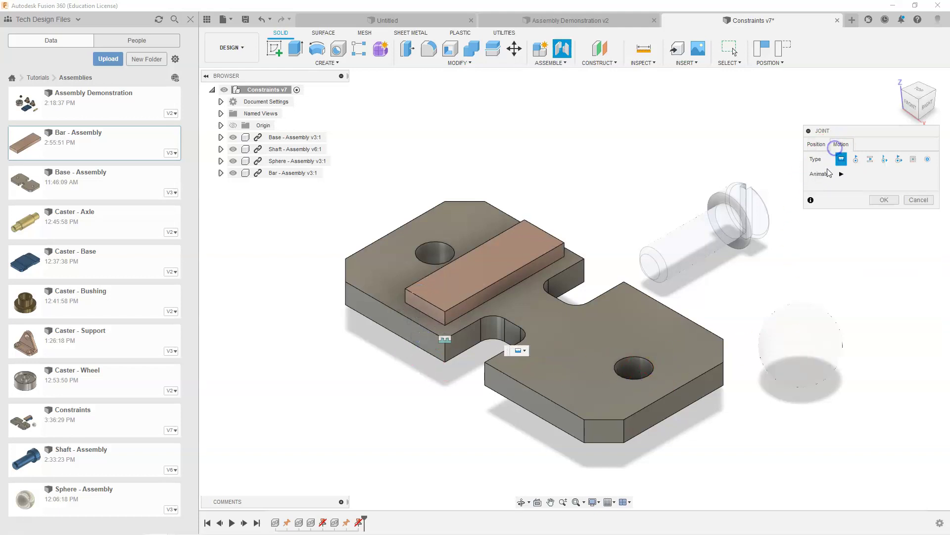
{"action": "left_click", "coordinate": [885, 199]}
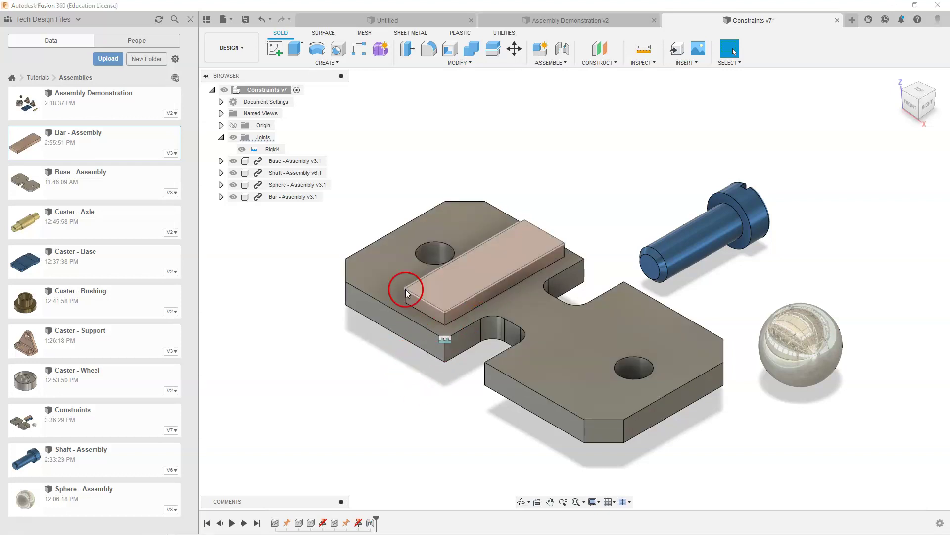
Hide and reshow the bar's rigid joint, and review its settings in the joint editor, cancelling without changes
{"action": "left_click", "coordinate": [446, 339]}
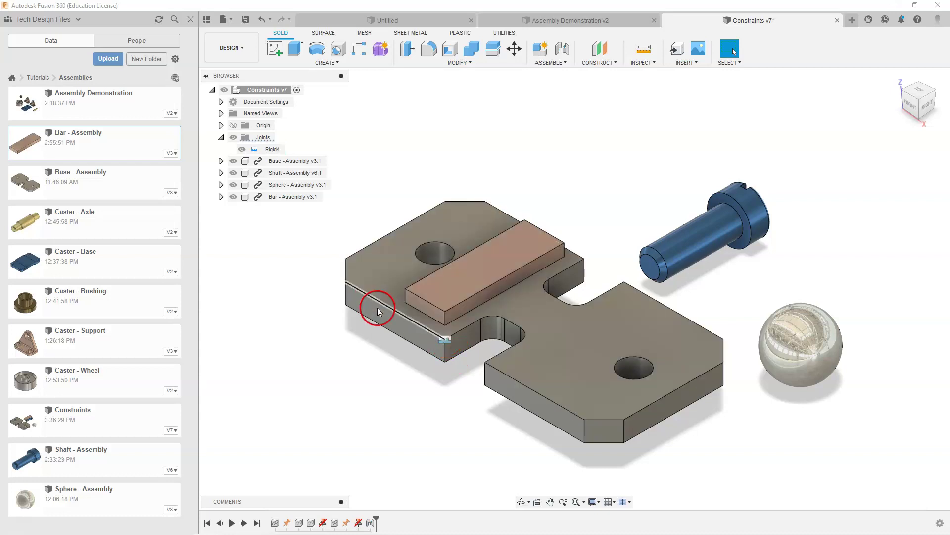
{"action": "left_click", "coordinate": [242, 149]}
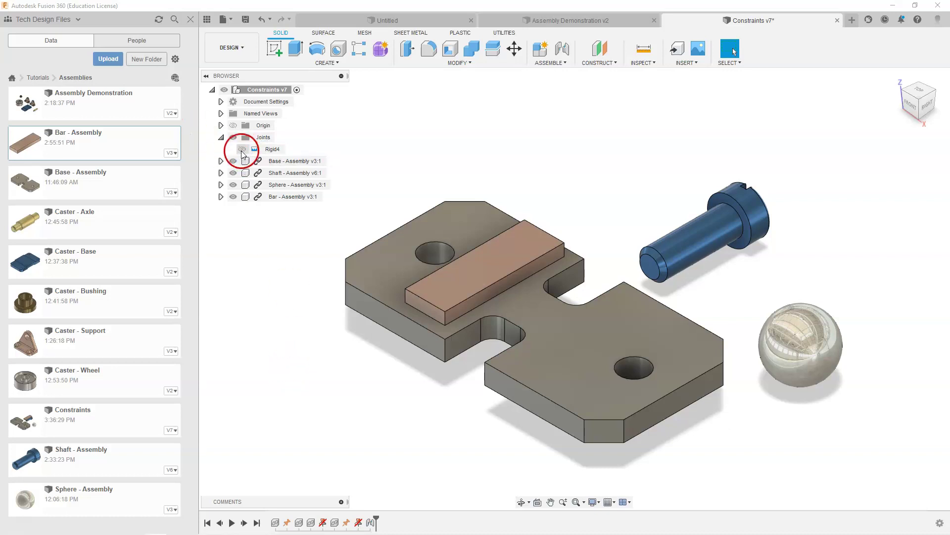
{"action": "left_click", "coordinate": [241, 150]}
{"action": "double_click", "coordinate": [371, 523]}
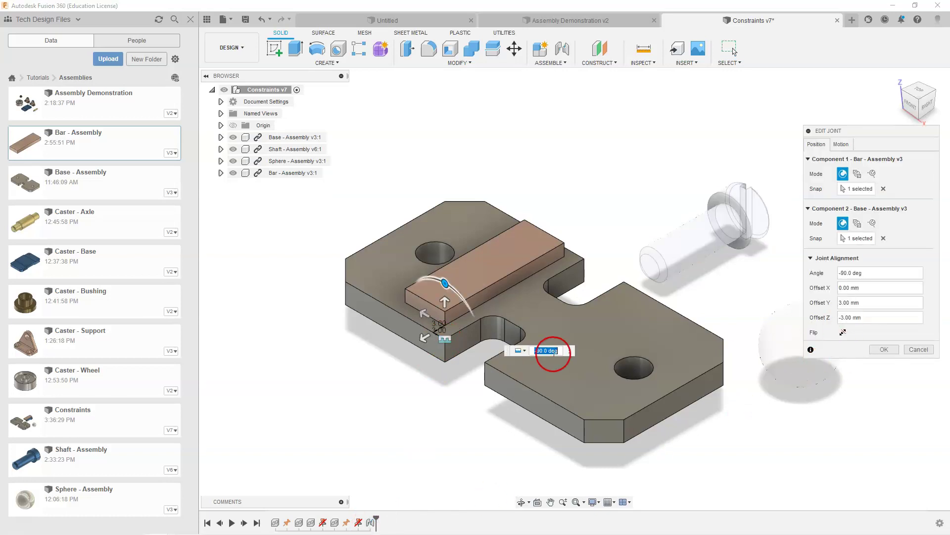
{"action": "left_click", "coordinate": [921, 350]}
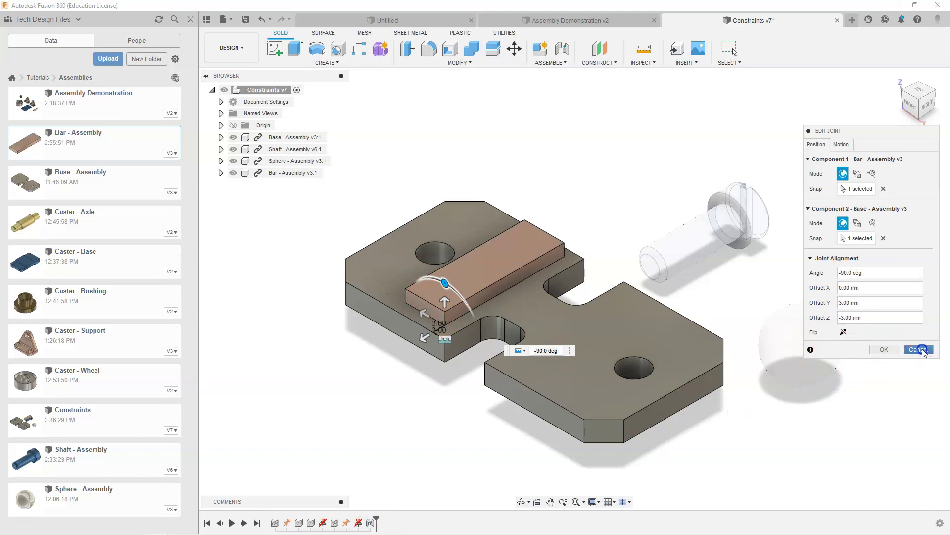